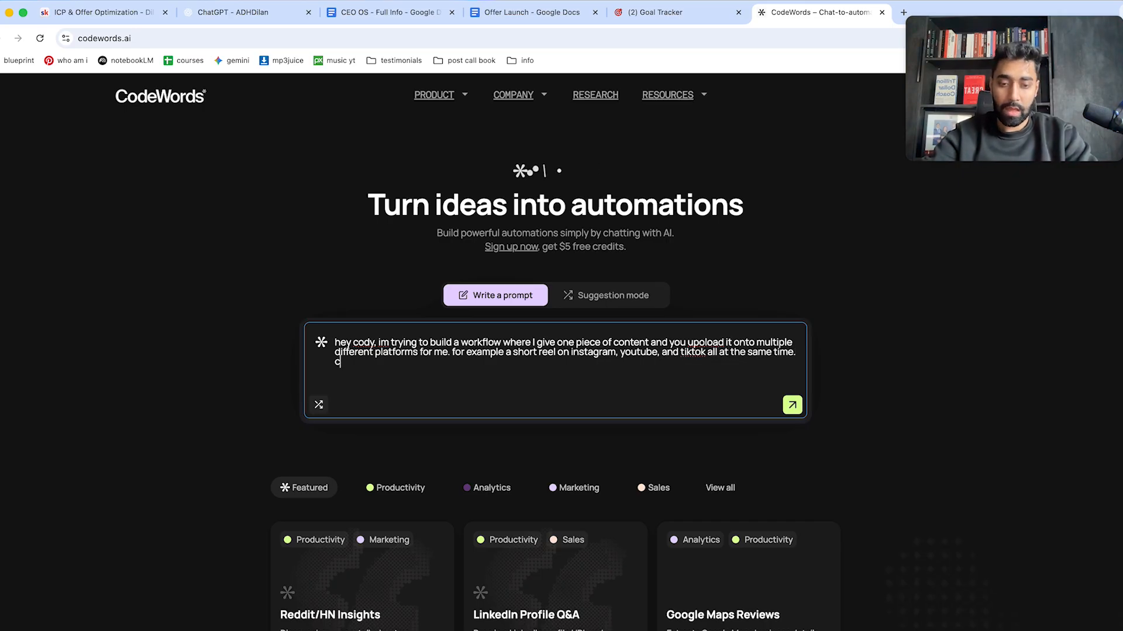
Finish the prompt asking for the most effective, preferably cheapest solution and offering to have a conversation.
{"action": "type", "text": "lve for me and find me the most effective and prefereably cheapest solution."}
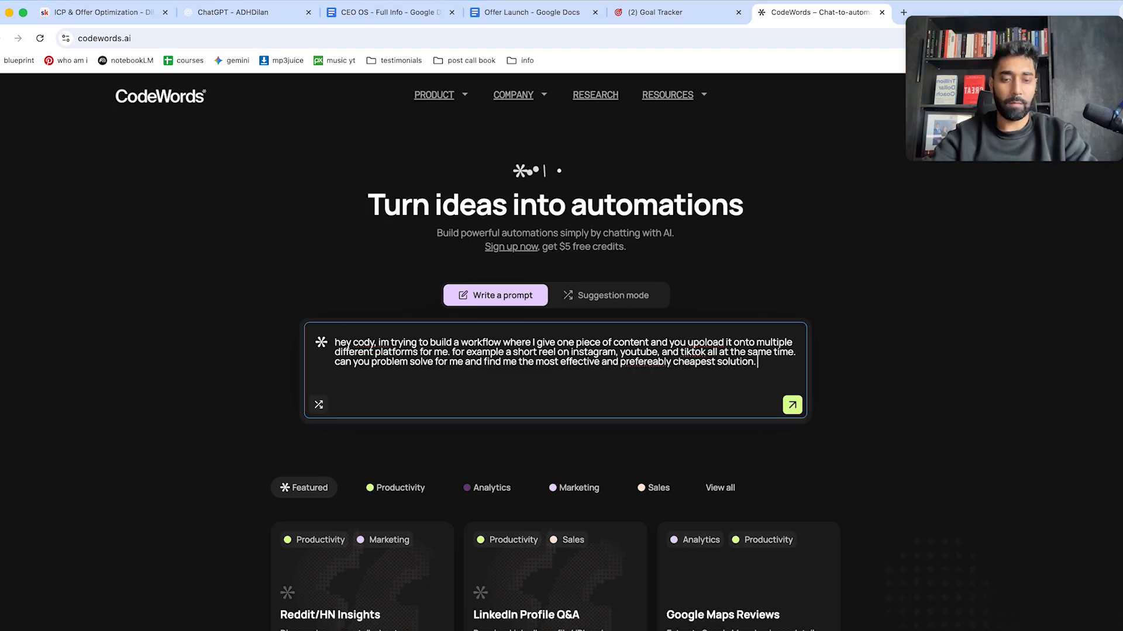
{"action": "type", "text": "n happy to have a conversa"}
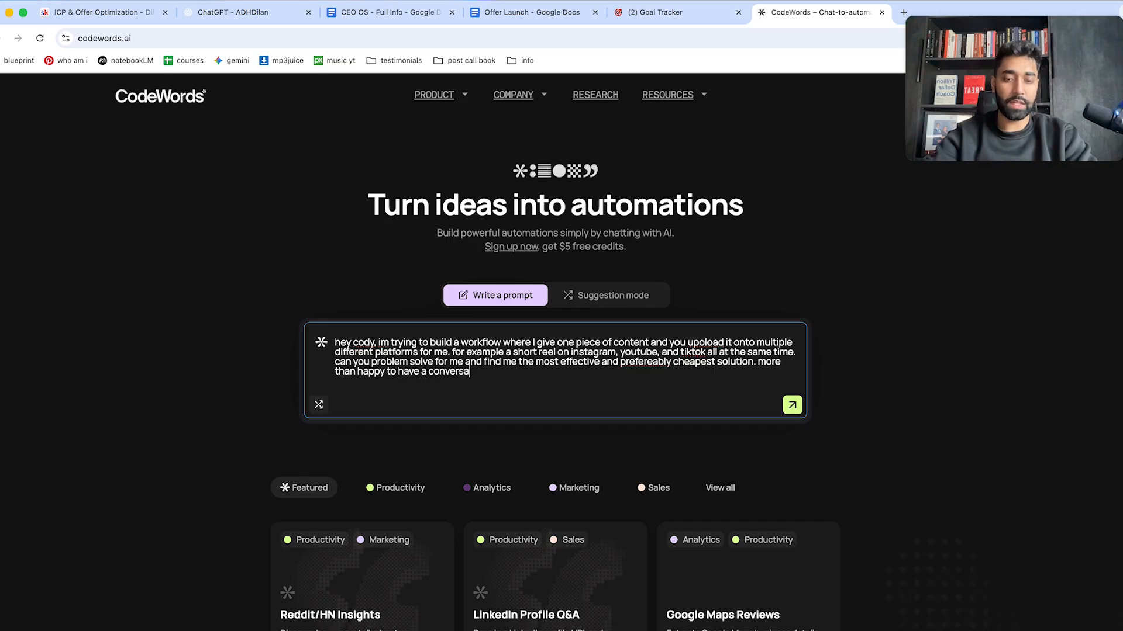
{"action": "type", "text": "tion along the wa"}
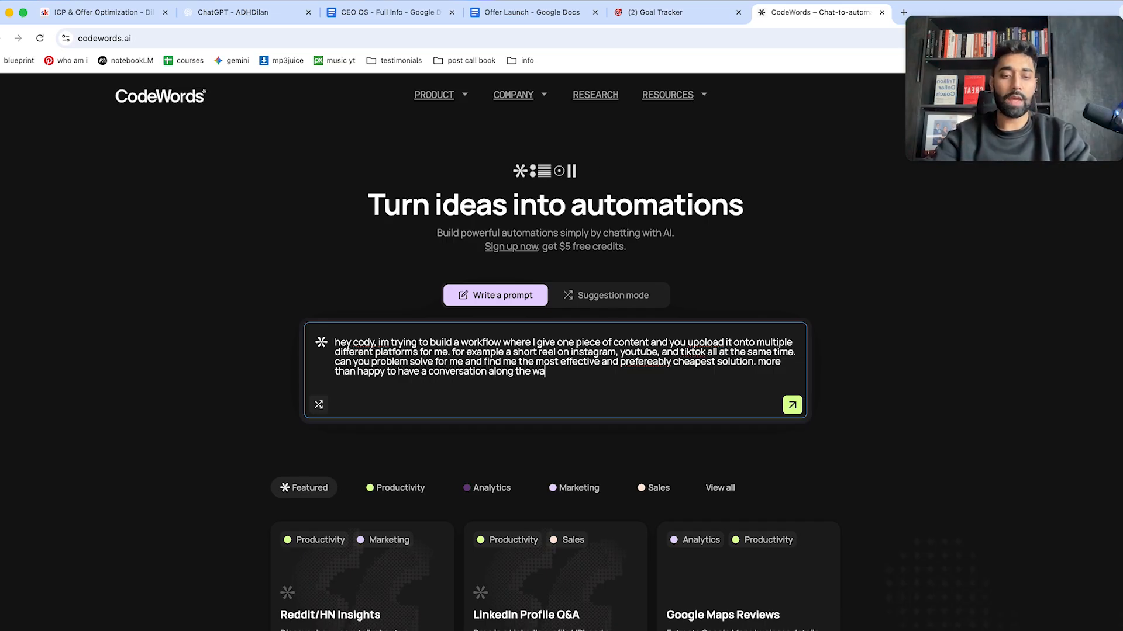
{"action": "type", "text": "y to get to the be"}
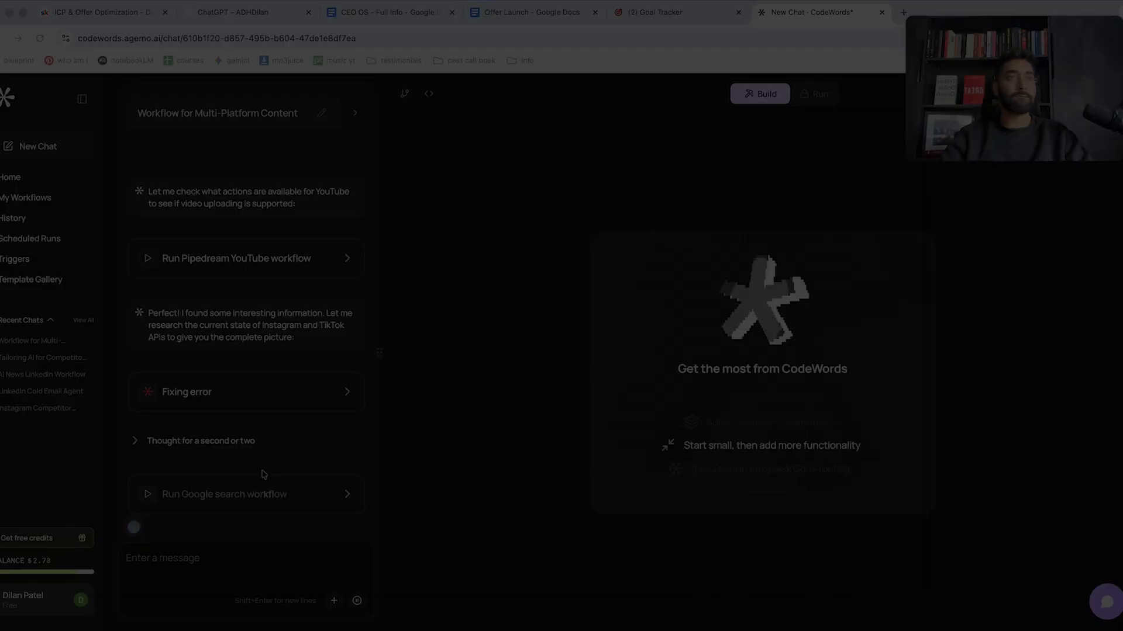
Expand the 'Reading best practices' card and review the YouTube, Instagram and TikTok difficulty analysis.
{"action": "scroll", "coordinate": [228, 319], "scroll_direction": "up", "scroll_amount": 5}
{"action": "scroll", "coordinate": [228, 319], "scroll_direction": "up", "scroll_amount": 5}
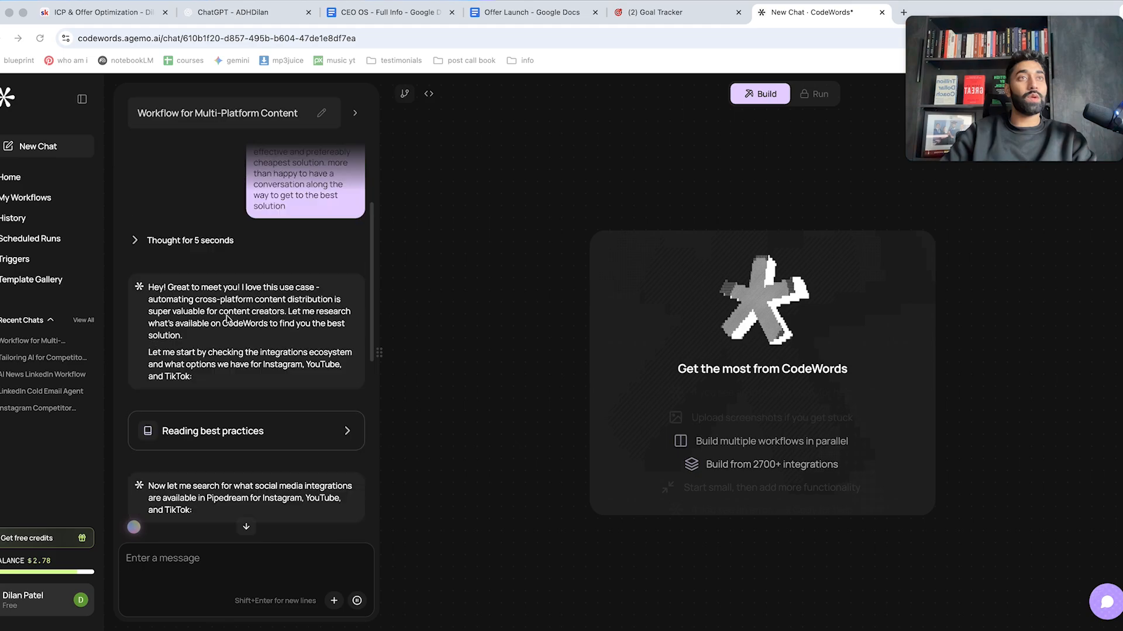
{"action": "scroll", "coordinate": [227, 319], "scroll_direction": "down", "scroll_amount": 1}
{"action": "scroll", "coordinate": [227, 383], "scroll_direction": "down", "scroll_amount": 1}
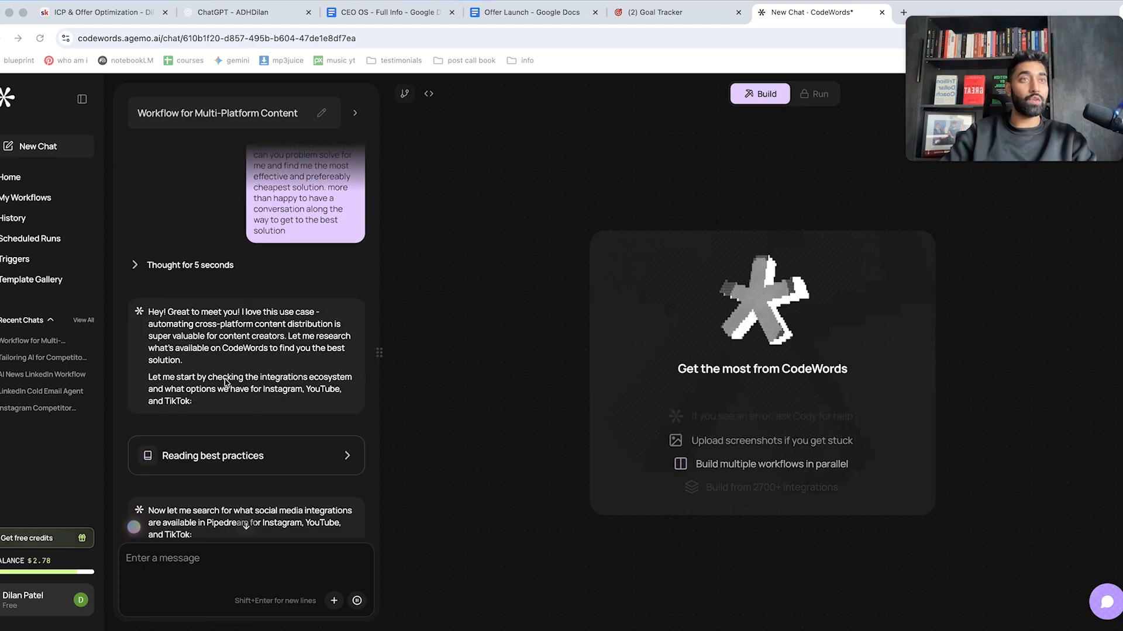
{"action": "scroll", "coordinate": [225, 383], "scroll_direction": "down", "scroll_amount": 3}
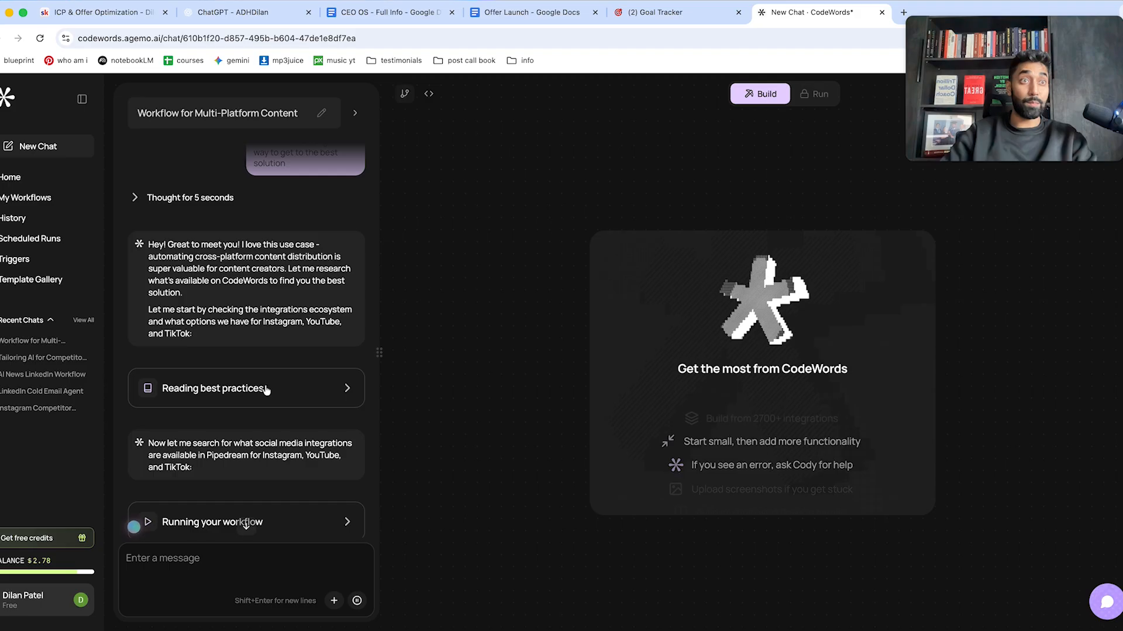
{"action": "left_click", "coordinate": [266, 388]}
{"action": "scroll", "coordinate": [265, 386], "scroll_direction": "down", "scroll_amount": 2}
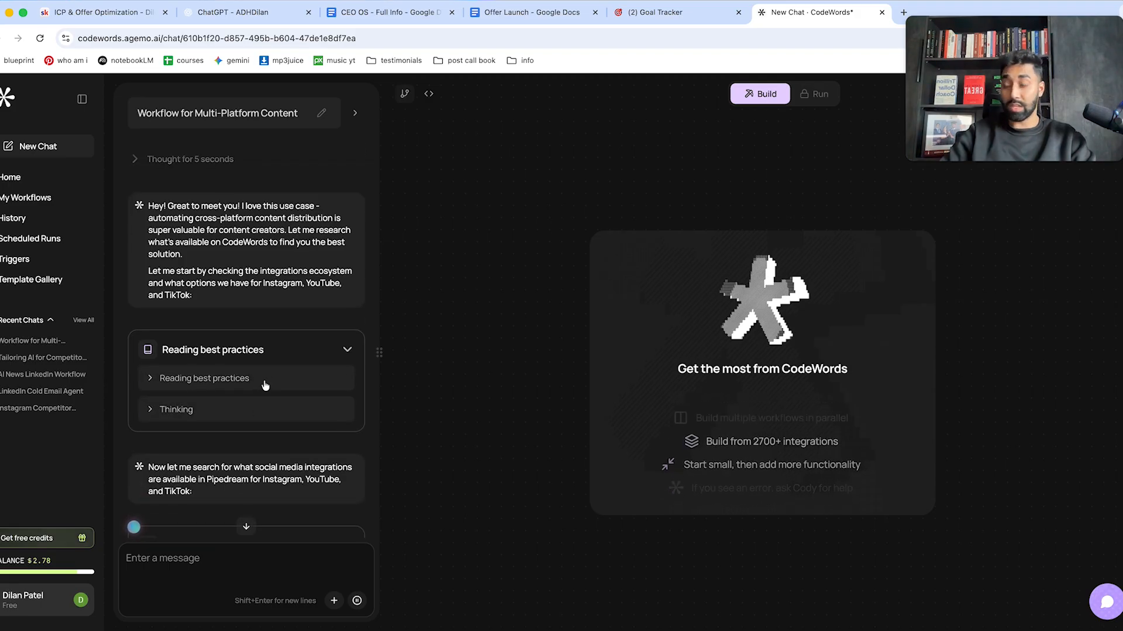
{"action": "scroll", "coordinate": [265, 386], "scroll_direction": "down", "scroll_amount": 3}
{"action": "scroll", "coordinate": [254, 416], "scroll_direction": "down", "scroll_amount": 2}
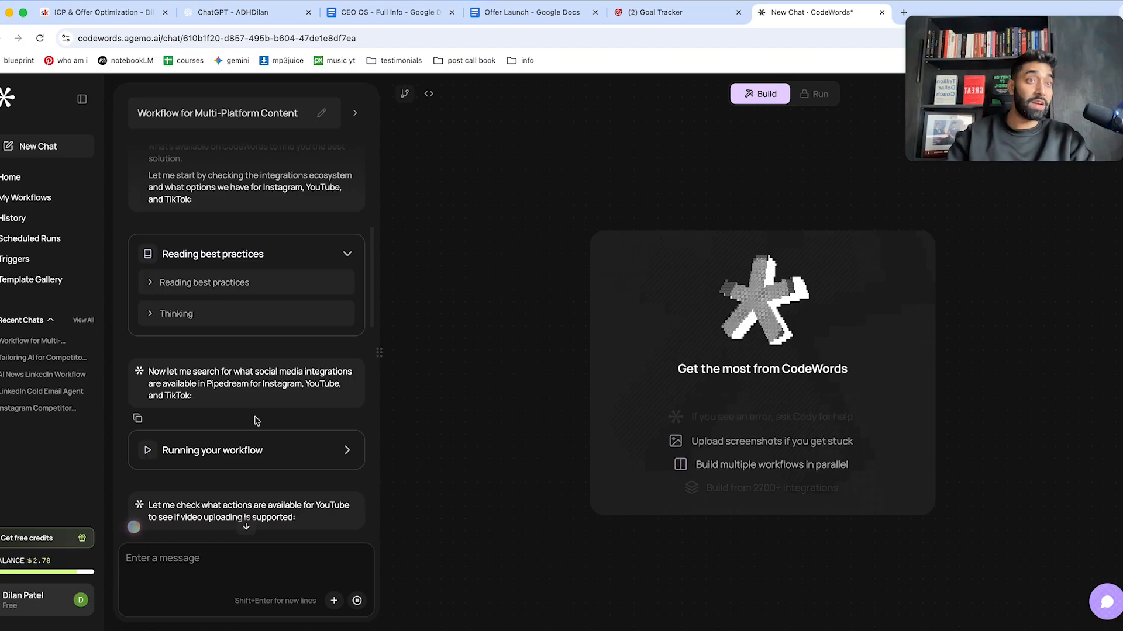
{"action": "scroll", "coordinate": [256, 421], "scroll_direction": "down", "scroll_amount": 2}
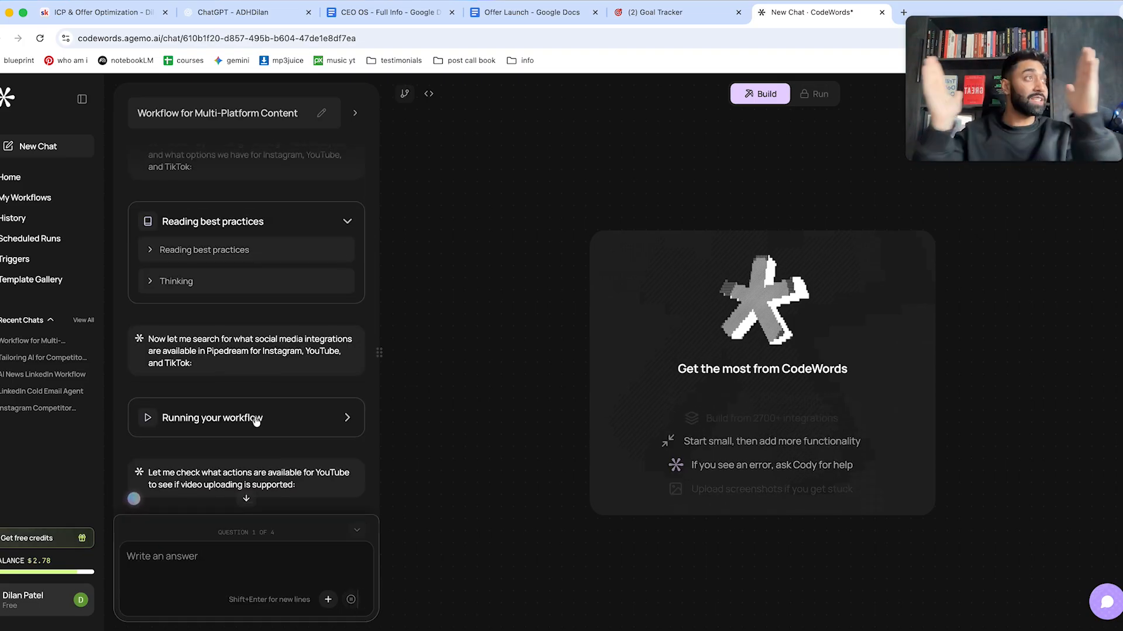
{"action": "scroll", "coordinate": [234, 280], "scroll_direction": "up", "scroll_amount": 5}
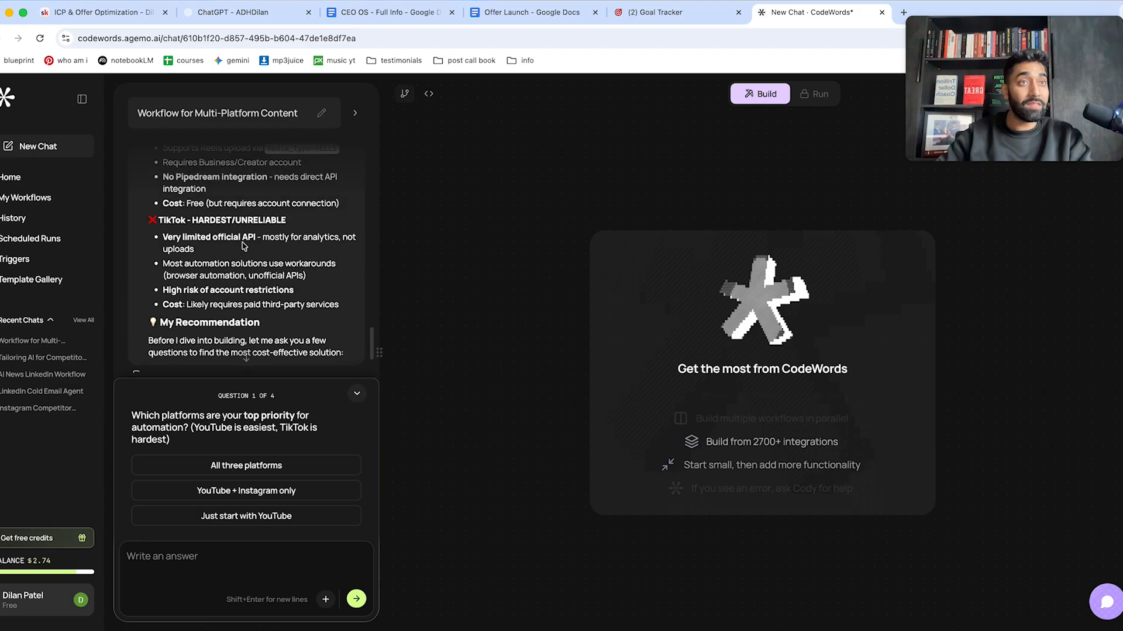
{"action": "scroll", "coordinate": [242, 242], "scroll_direction": "up", "scroll_amount": 1}
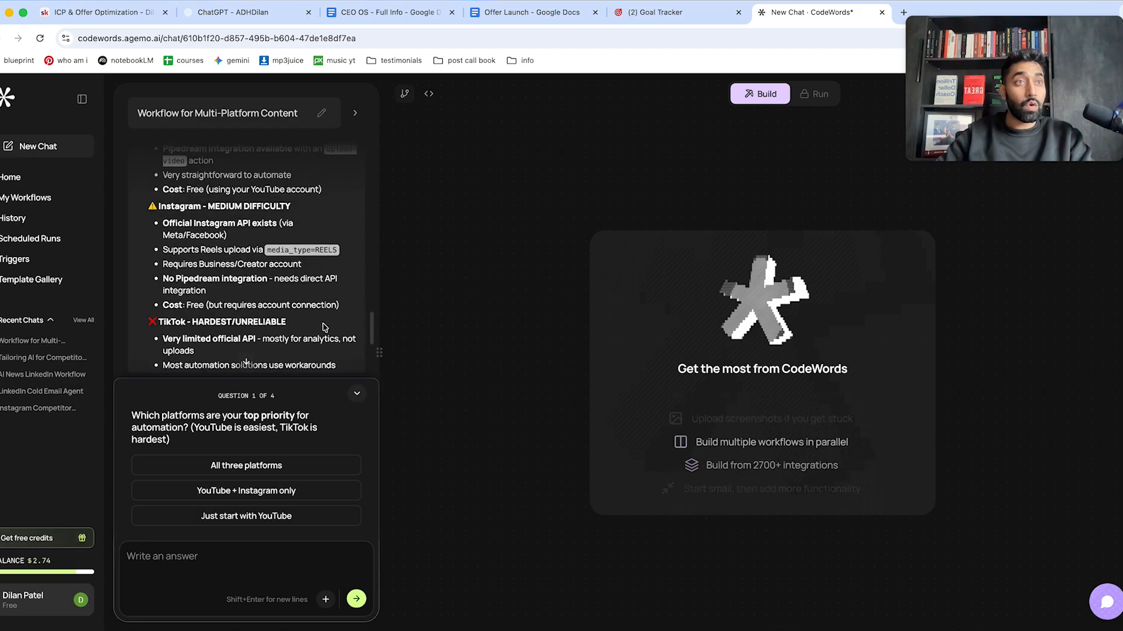
{"action": "scroll", "coordinate": [262, 353], "scroll_direction": "up", "scroll_amount": 3}
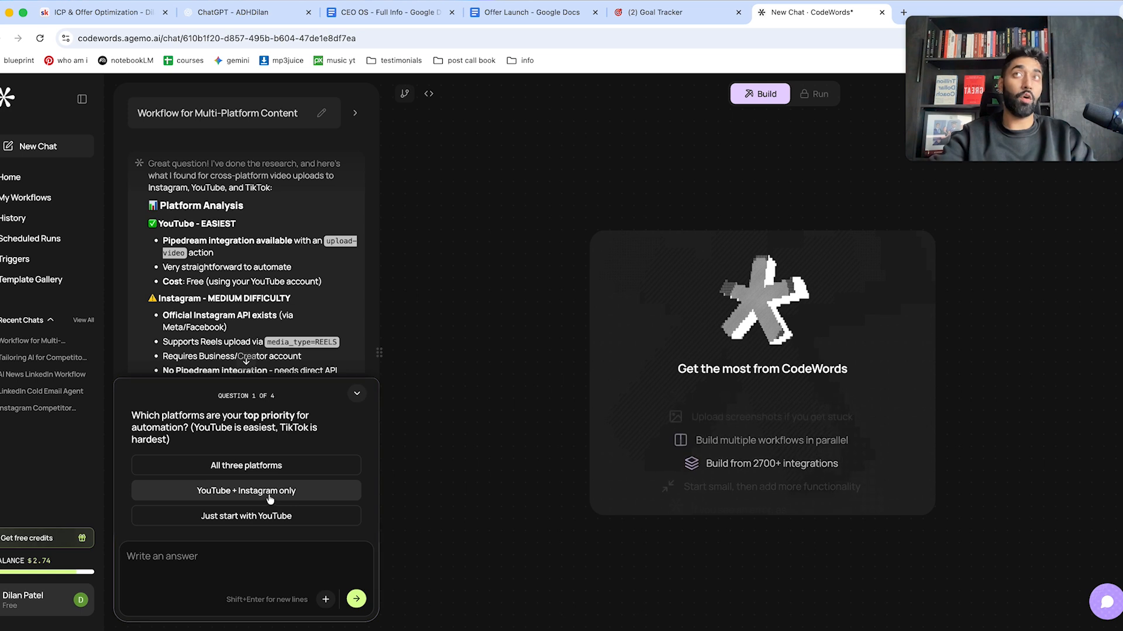
Choose 'YouTube + Instagram only', answer the Instagram business account question, and scroll to the TikTok question.
{"action": "left_click", "coordinate": [307, 491]}
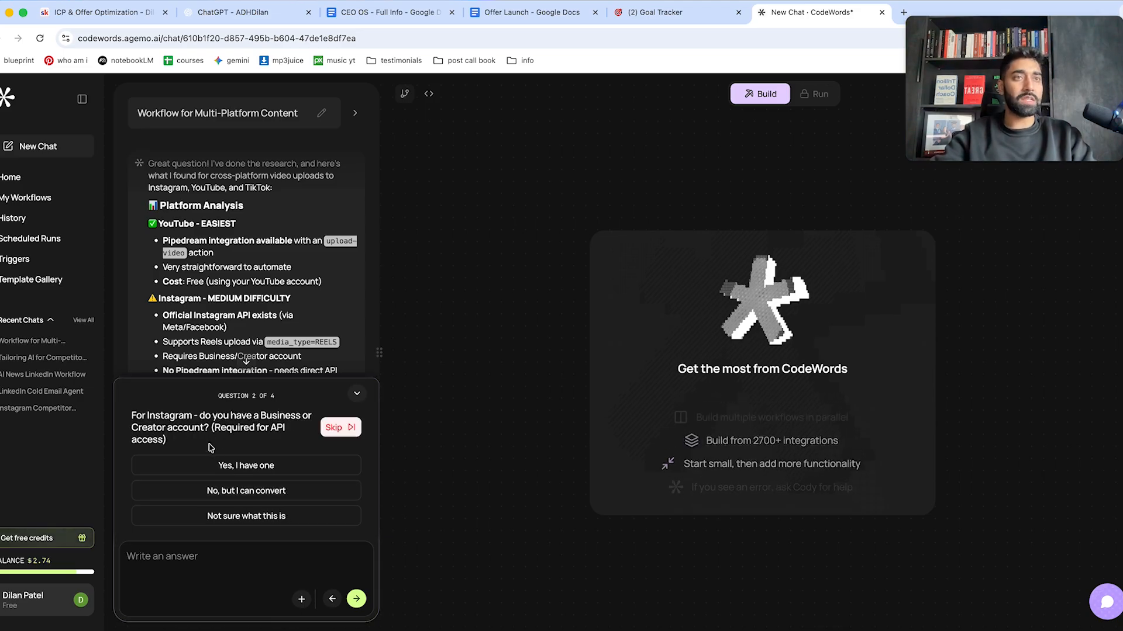
{"action": "left_click", "coordinate": [284, 462]}
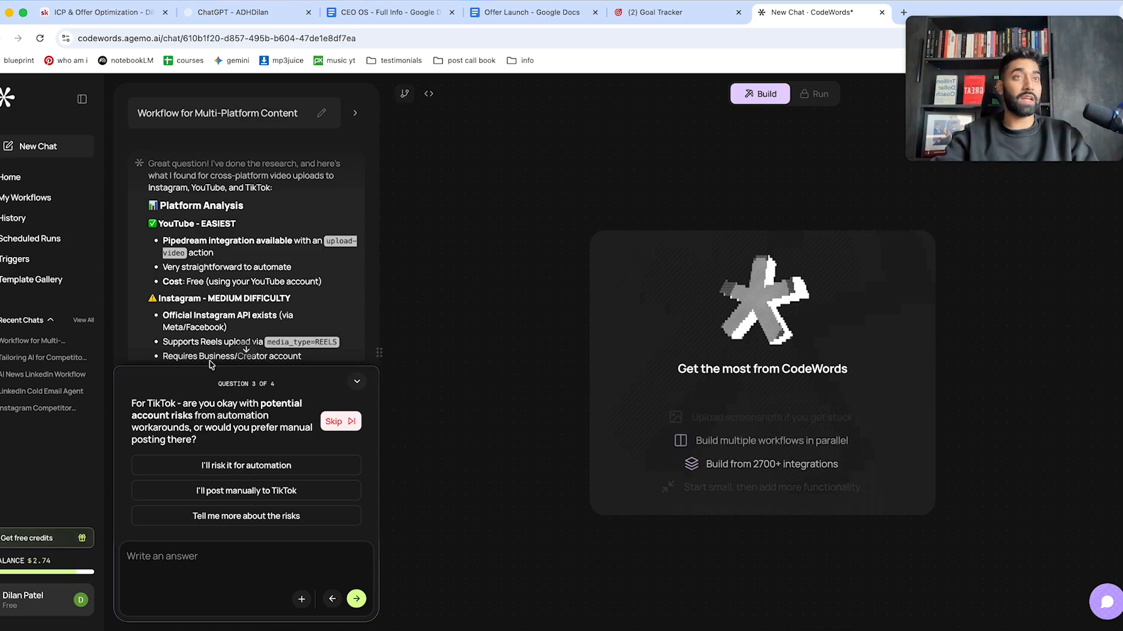
{"action": "scroll", "coordinate": [249, 290], "scroll_direction": "down", "scroll_amount": 5}
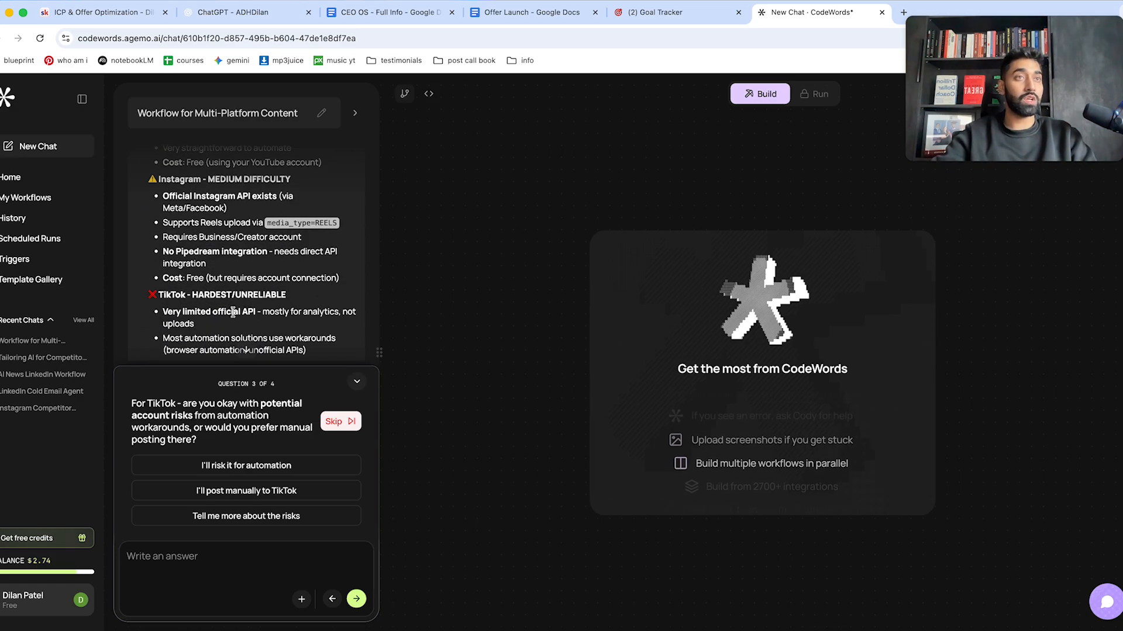
{"action": "scroll", "coordinate": [259, 314], "scroll_direction": "down", "scroll_amount": 1}
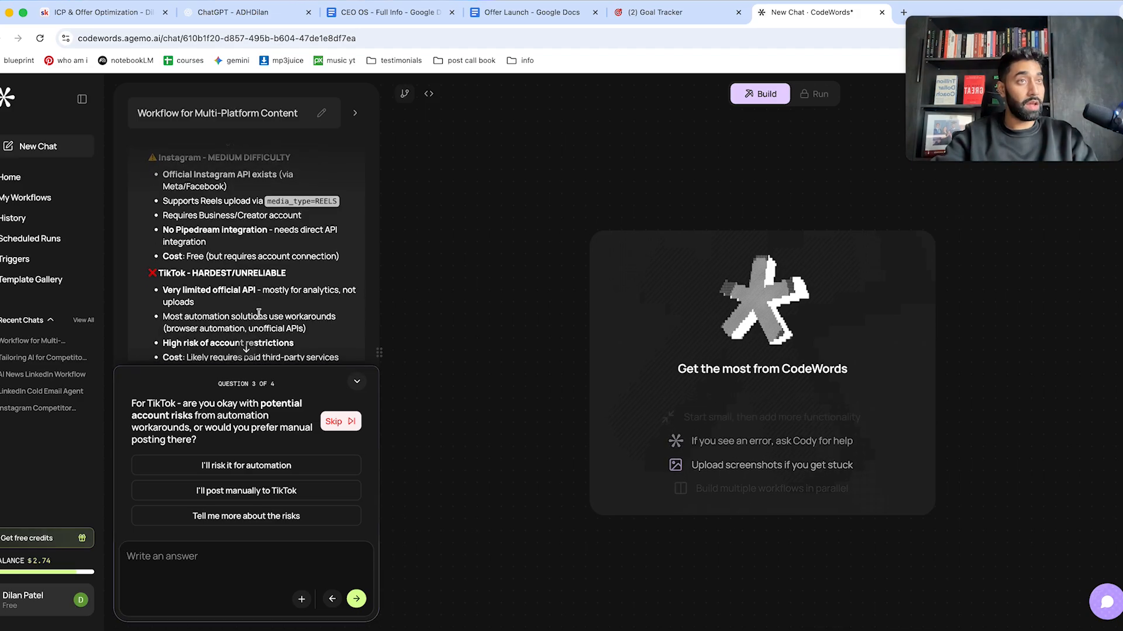
{"action": "scroll", "coordinate": [259, 314], "scroll_direction": "down", "scroll_amount": 2}
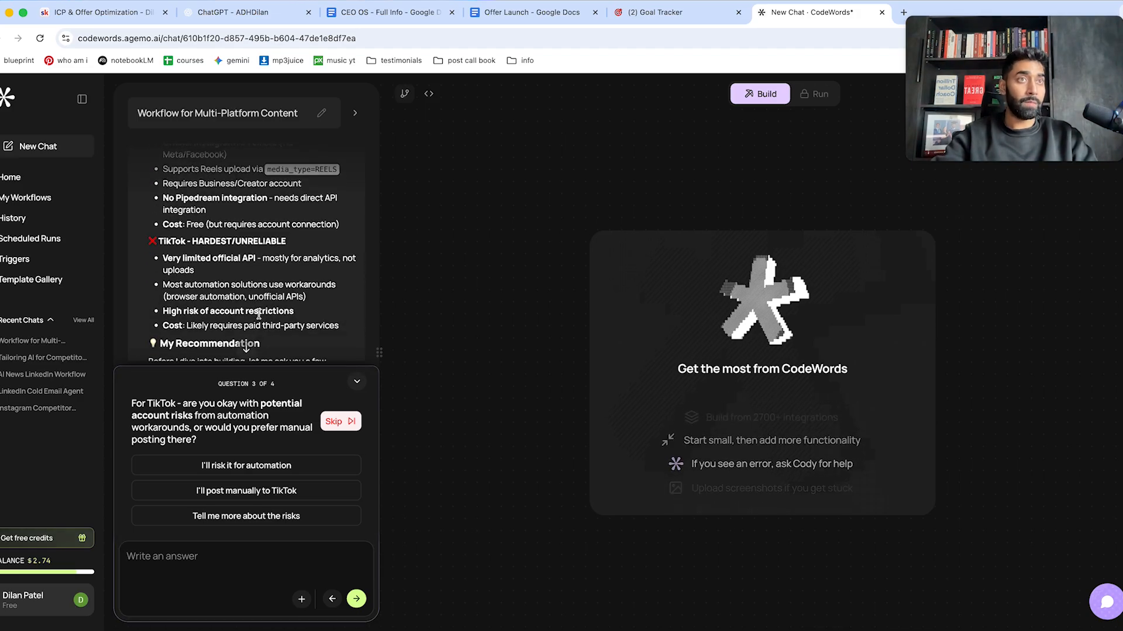
{"action": "scroll", "coordinate": [260, 316], "scroll_direction": "down", "scroll_amount": 1}
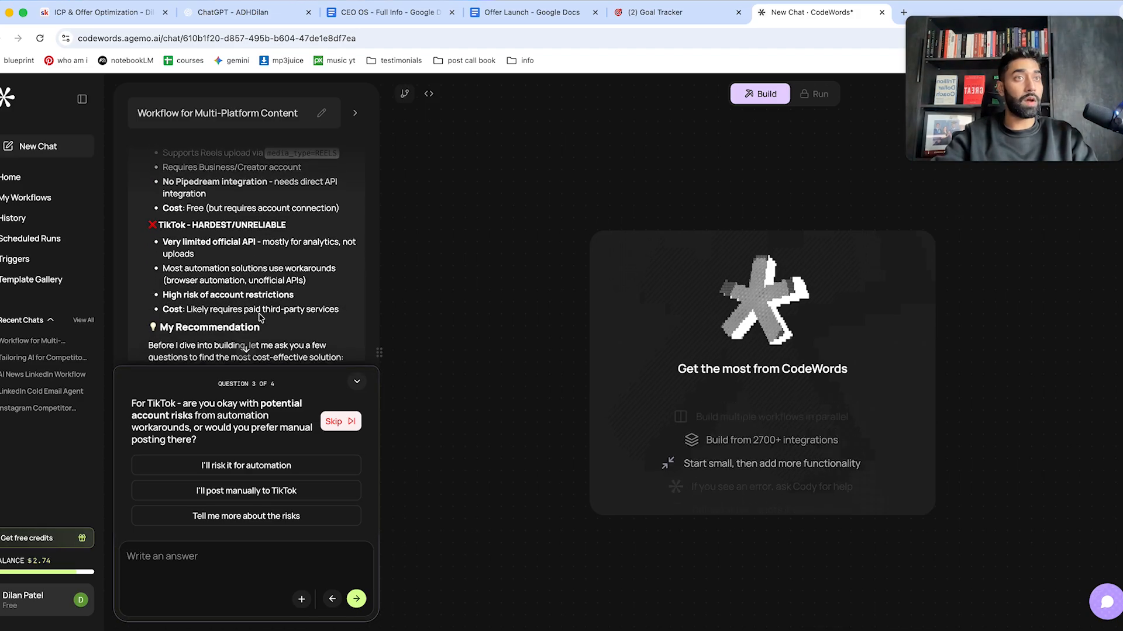
{"action": "scroll", "coordinate": [260, 318], "scroll_direction": "down", "scroll_amount": 1}
{"action": "scroll", "coordinate": [259, 317], "scroll_direction": "down", "scroll_amount": 1}
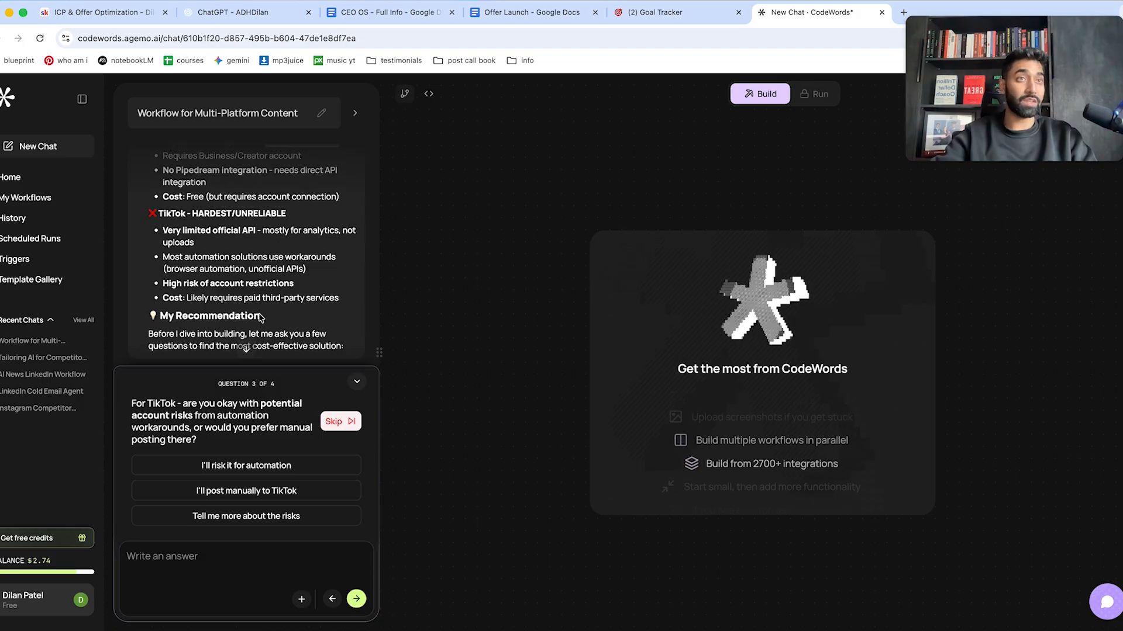
{"action": "scroll", "coordinate": [260, 316], "scroll_direction": "down", "scroll_amount": 2}
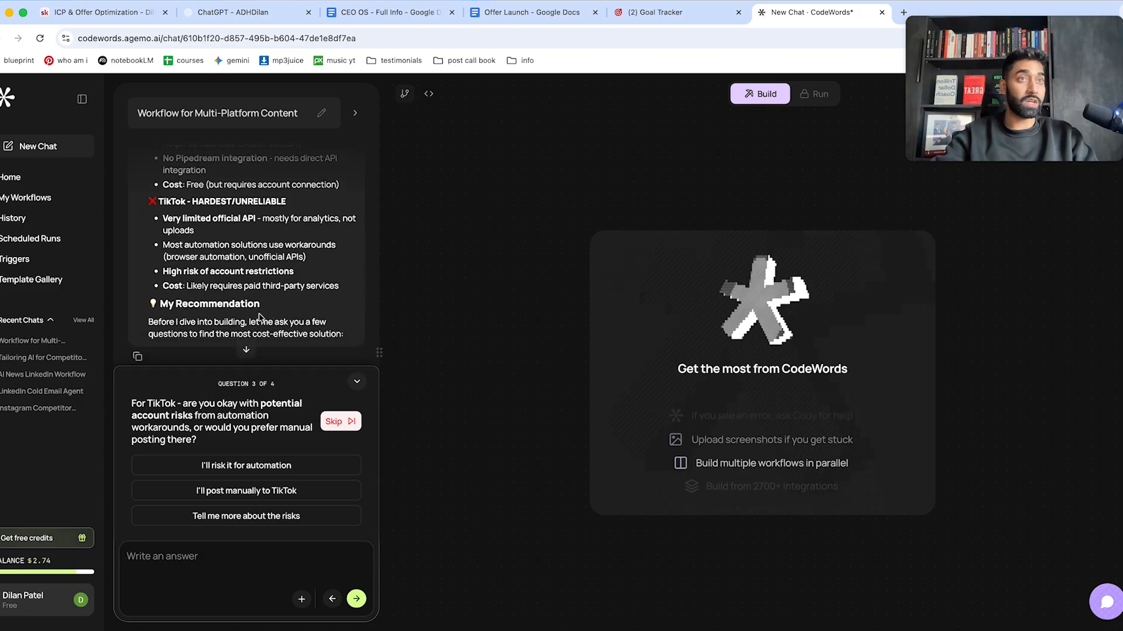
{"action": "scroll", "coordinate": [259, 314], "scroll_direction": "down", "scroll_amount": 1}
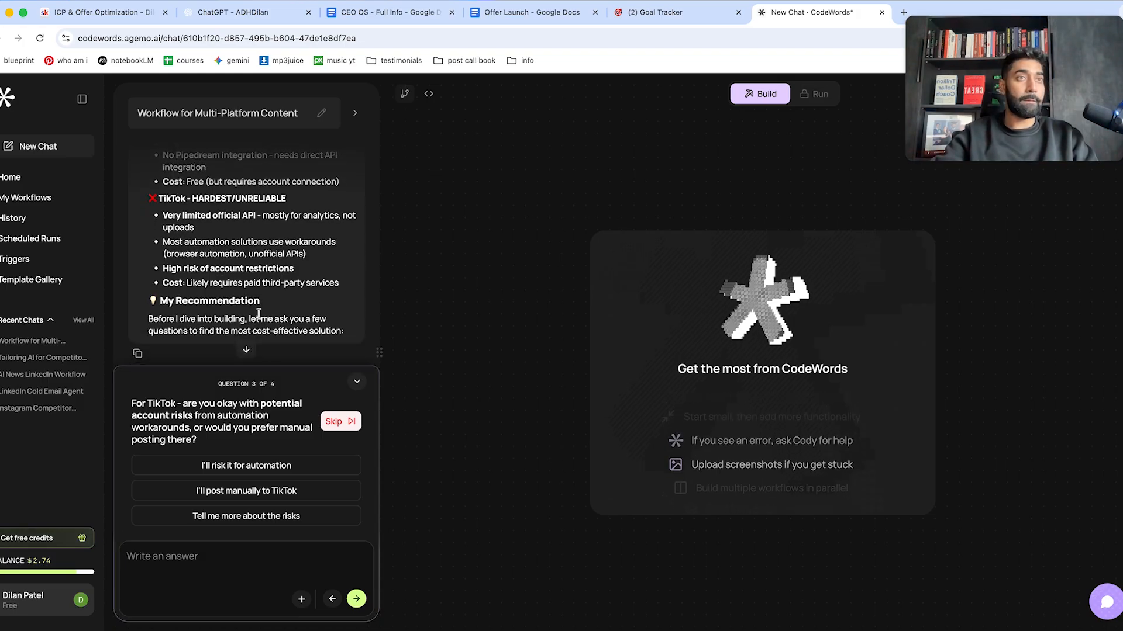
{"action": "scroll", "coordinate": [259, 314], "scroll_direction": "down", "scroll_amount": 3}
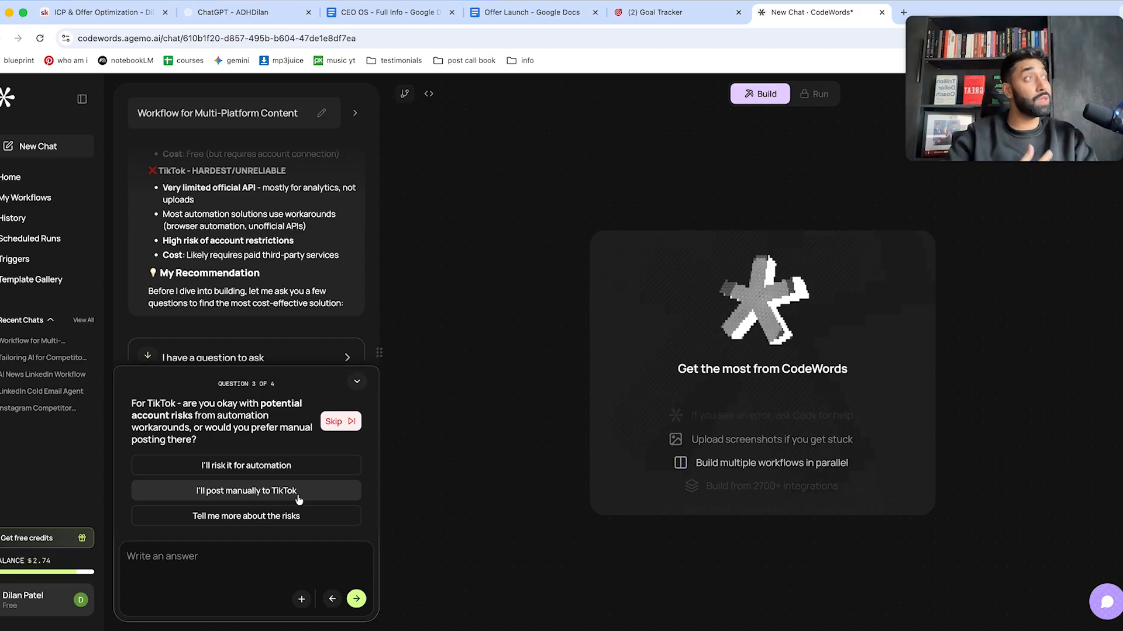
Answer the TikTok question with a custom request for a daily reminder instead of automated posting.
{"action": "left_click", "coordinate": [251, 565]}
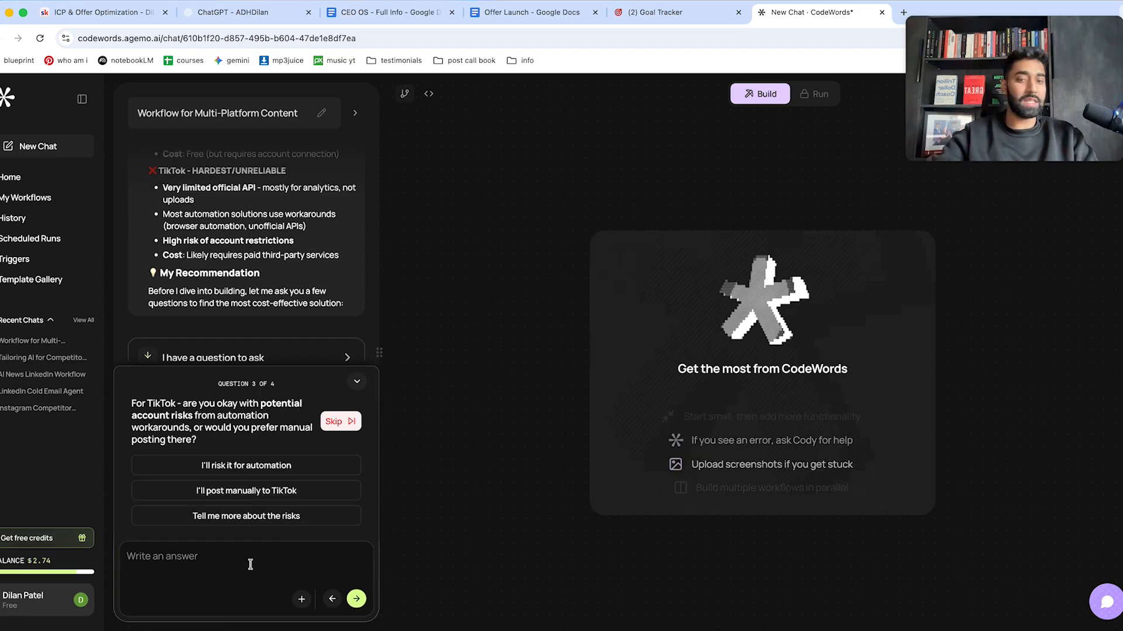
{"action": "type", "text": "for tiktok, instead if you give me a dauly reminder, that would make it easy for me"}
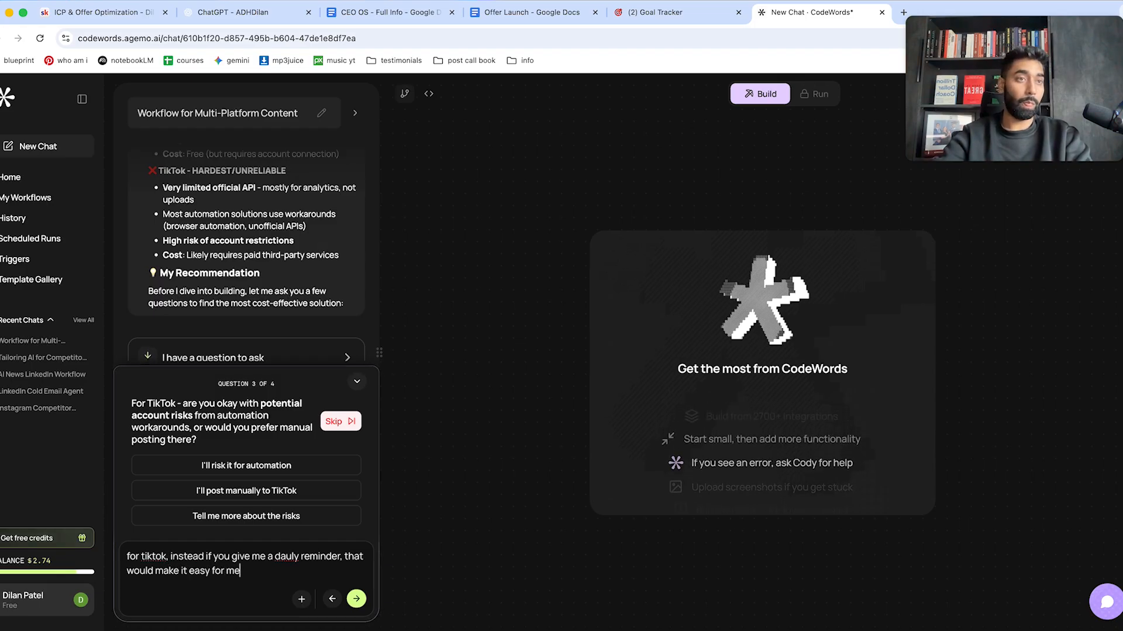
{"action": "key", "text": "Return"}
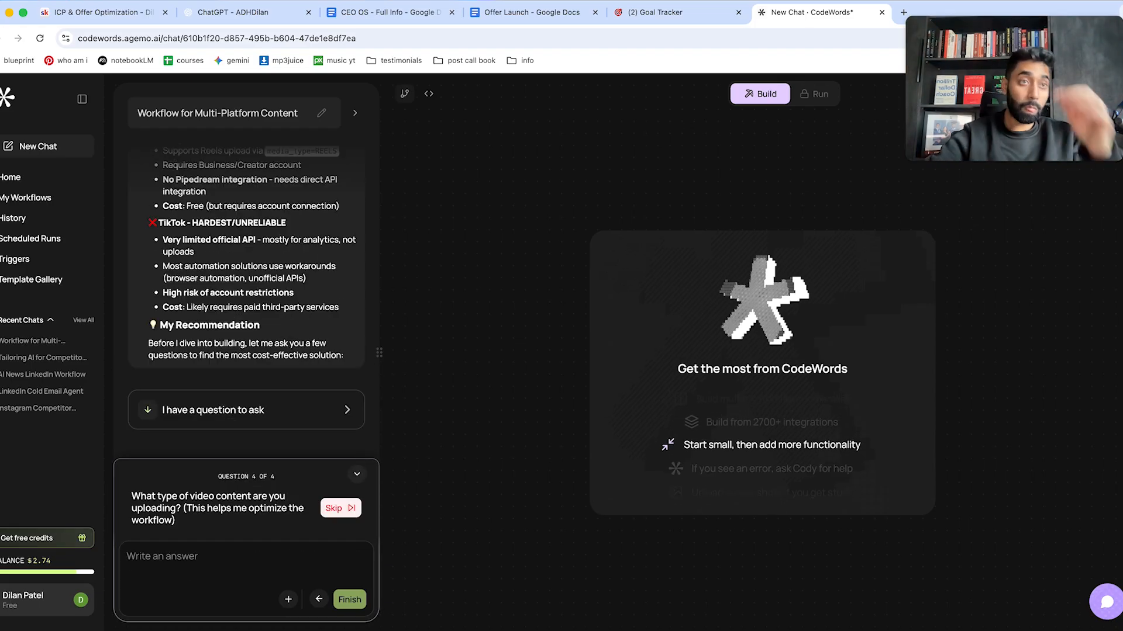
Answer the content question with 'short vertical videos'.
{"action": "left_click", "coordinate": [211, 566]}
{"action": "type", "text": "short vertical videos"}
{"action": "key", "text": "Return"}
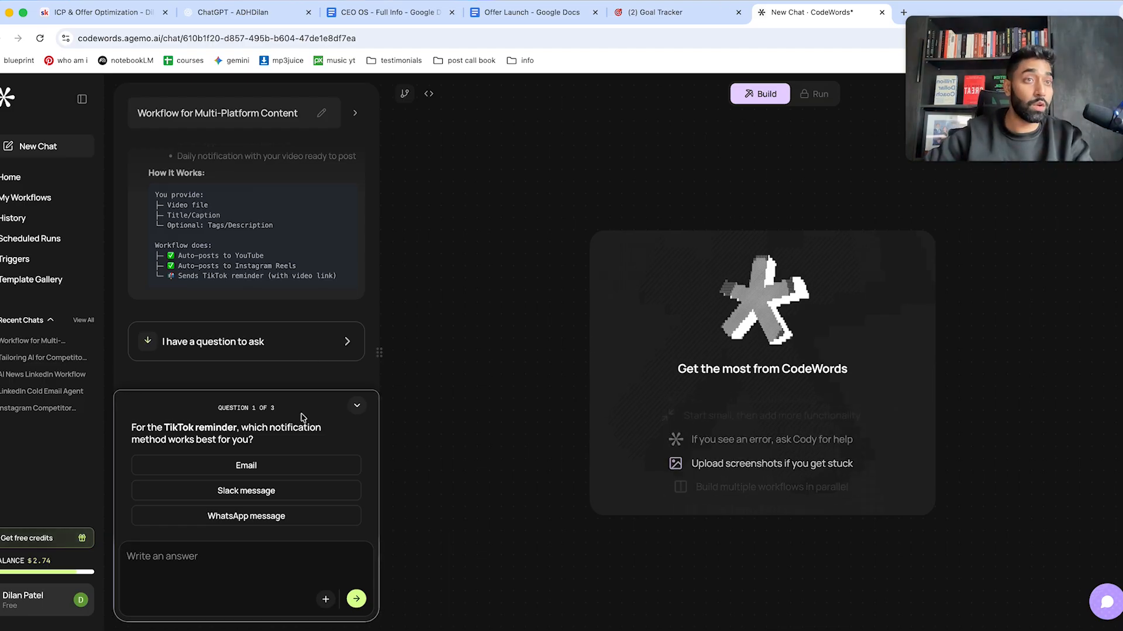
Pick 'WhatsApp message' reminders, 'Upload to Google Drive' as the source, and 'Same caption everywhere'.
{"action": "left_click", "coordinate": [281, 519]}
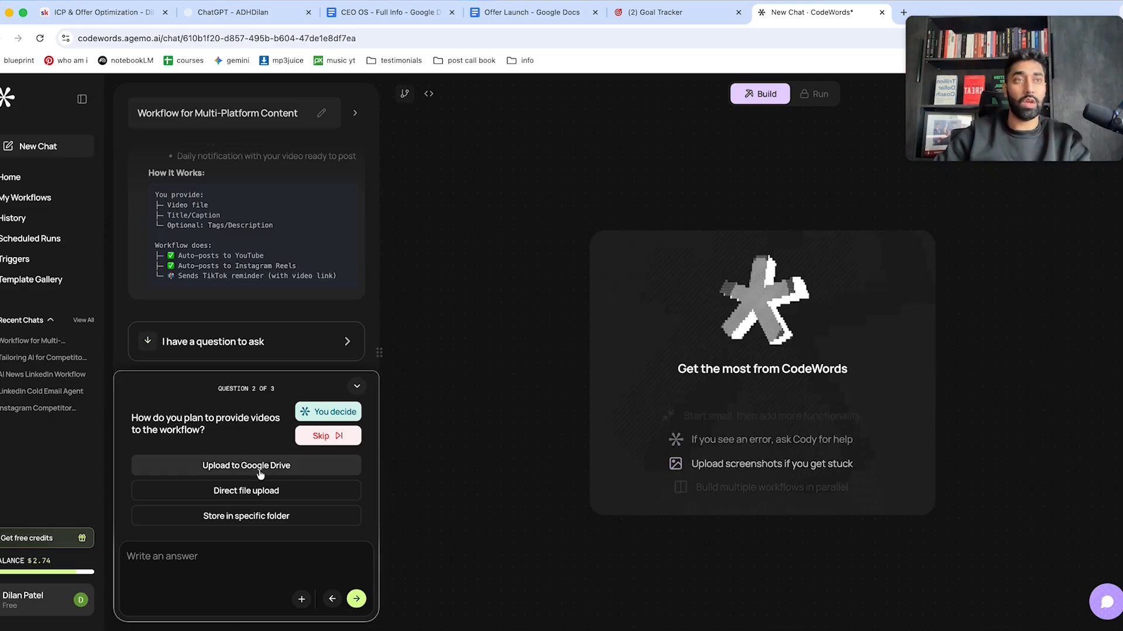
{"action": "left_click", "coordinate": [296, 472]}
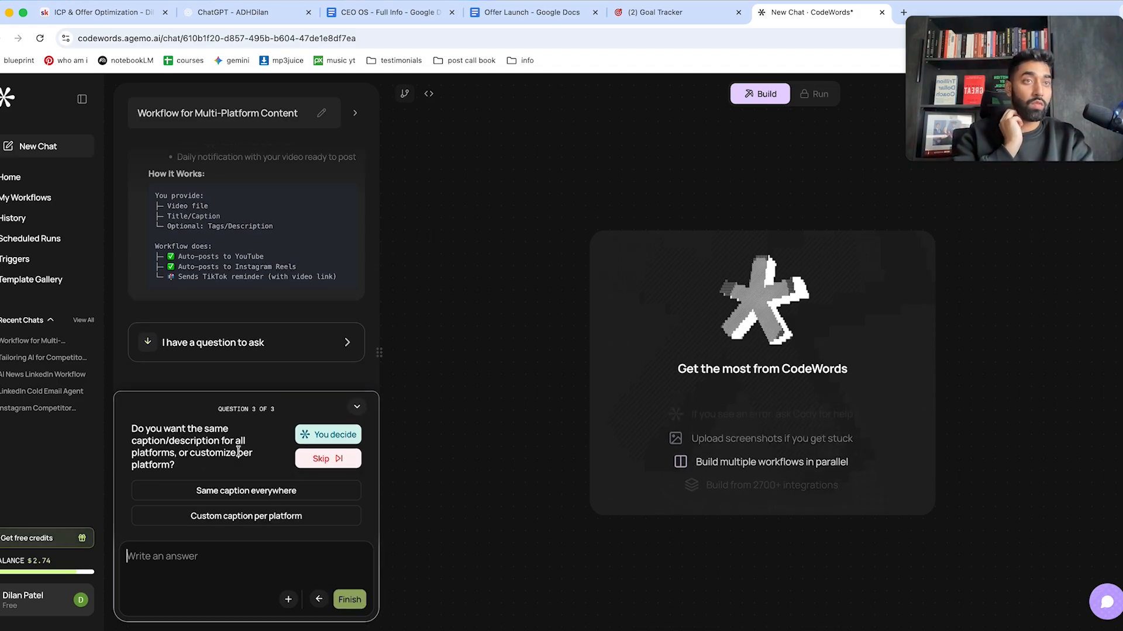
{"action": "left_click", "coordinate": [254, 497]}
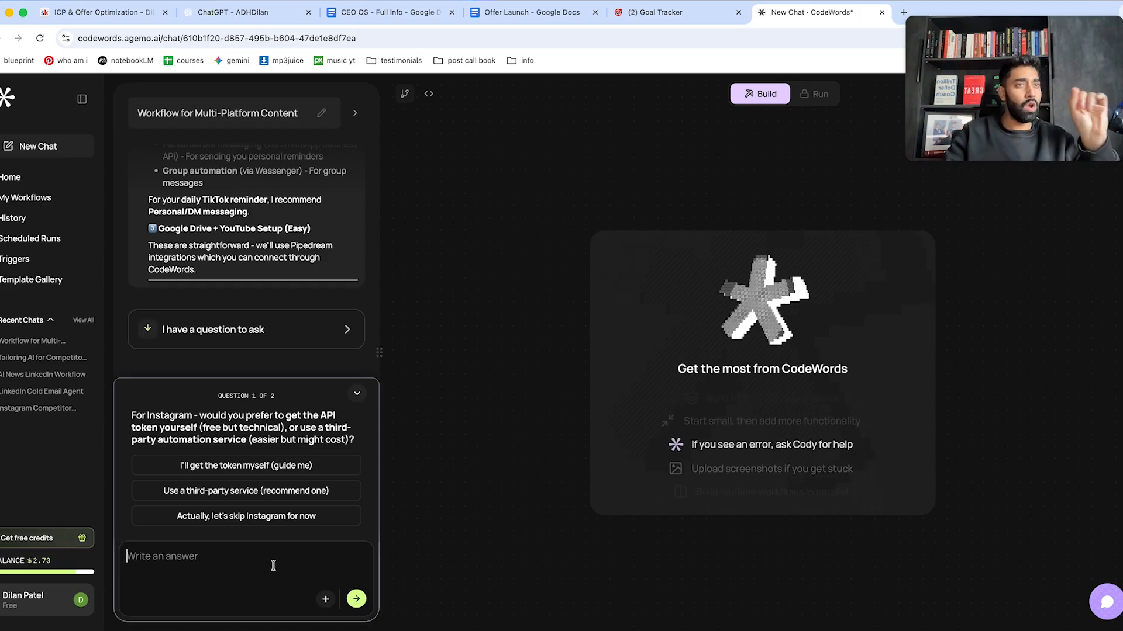
Reply that the Instagram token will come tomorrow while building continues, and accept guided setup.
{"action": "type", "text": "i would like to"}
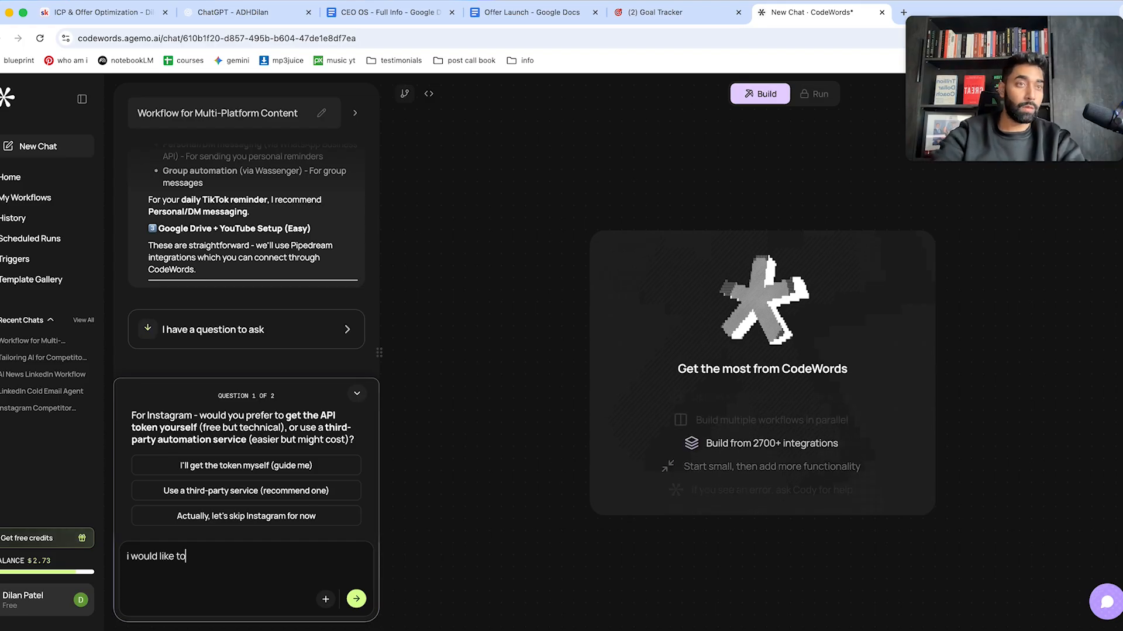
{"action": "type", "text": " get the tok"}
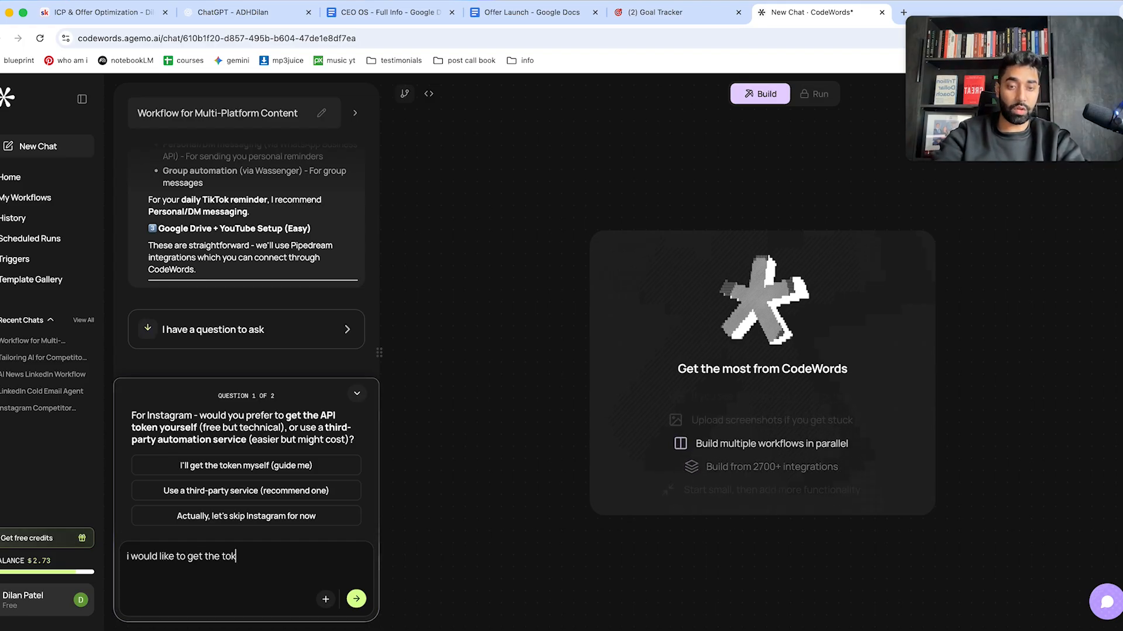
{"action": "type", "text": "en myself but f"}
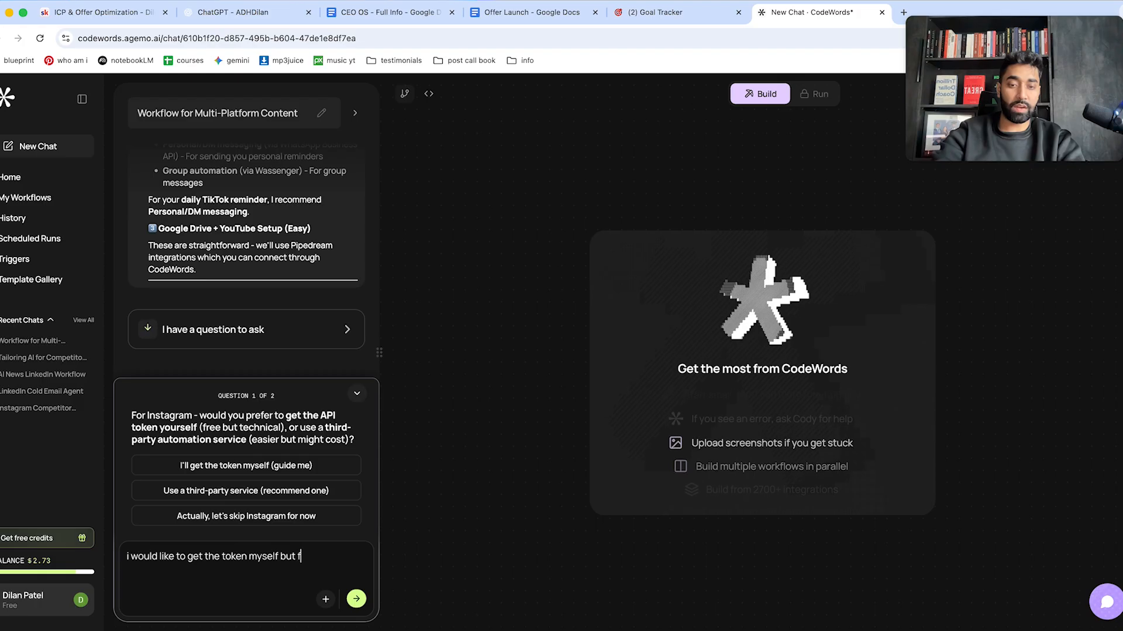
{"action": "type", "text": "or now, because "}
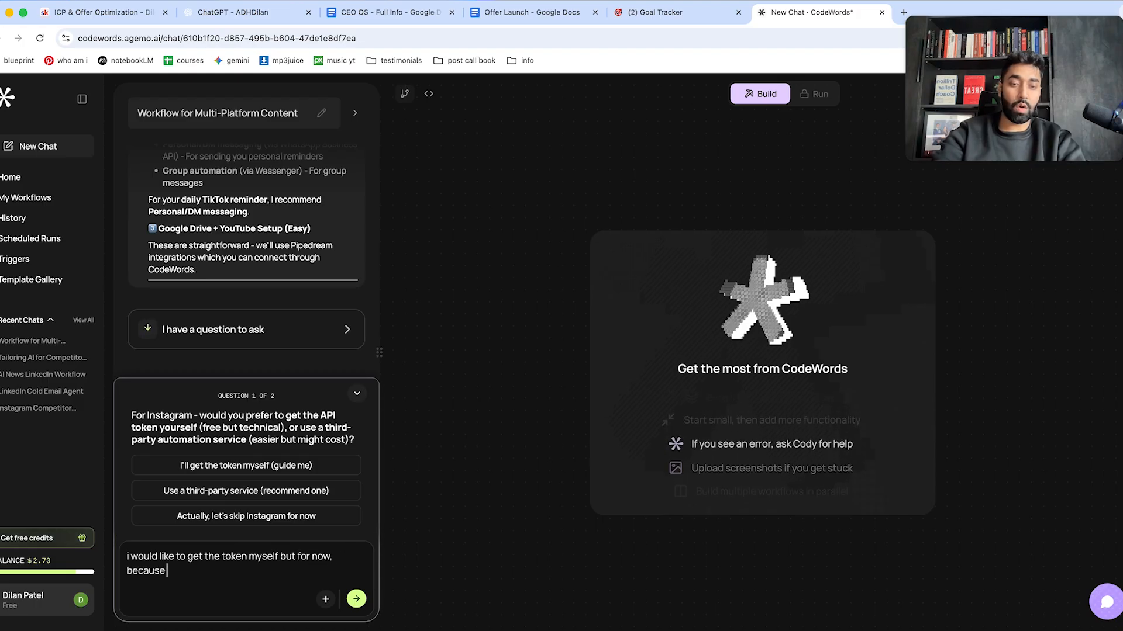
{"action": "type", "text": "of time restrai"}
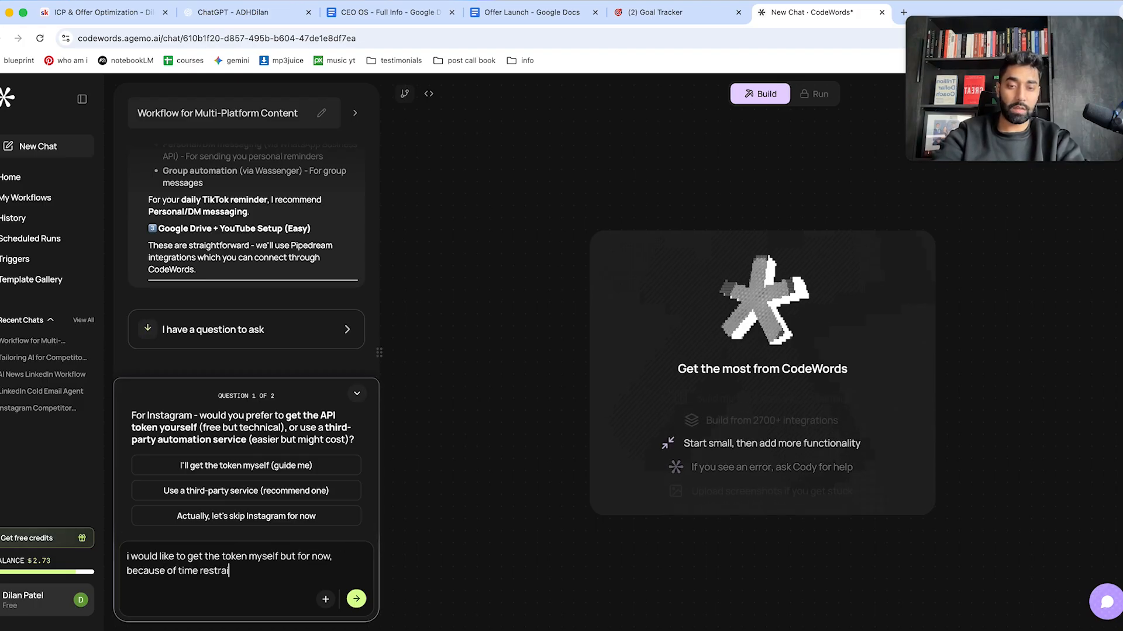
{"action": "type", "text": "nts, can you"}
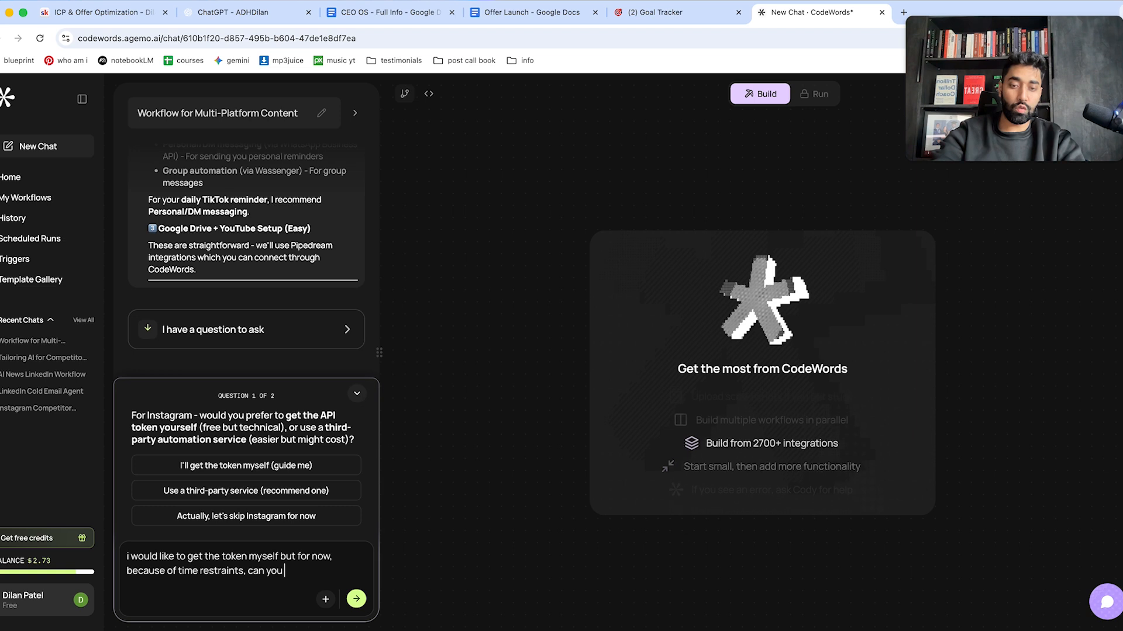
{"action": "key", "text": "BackSpace"}
{"action": "key", "text": "BackSpace"}
{"action": "key", "text": "BackSpace"}
{"action": "key", "text": "BackSpace"}
{"action": "type", "text": "we get t"}
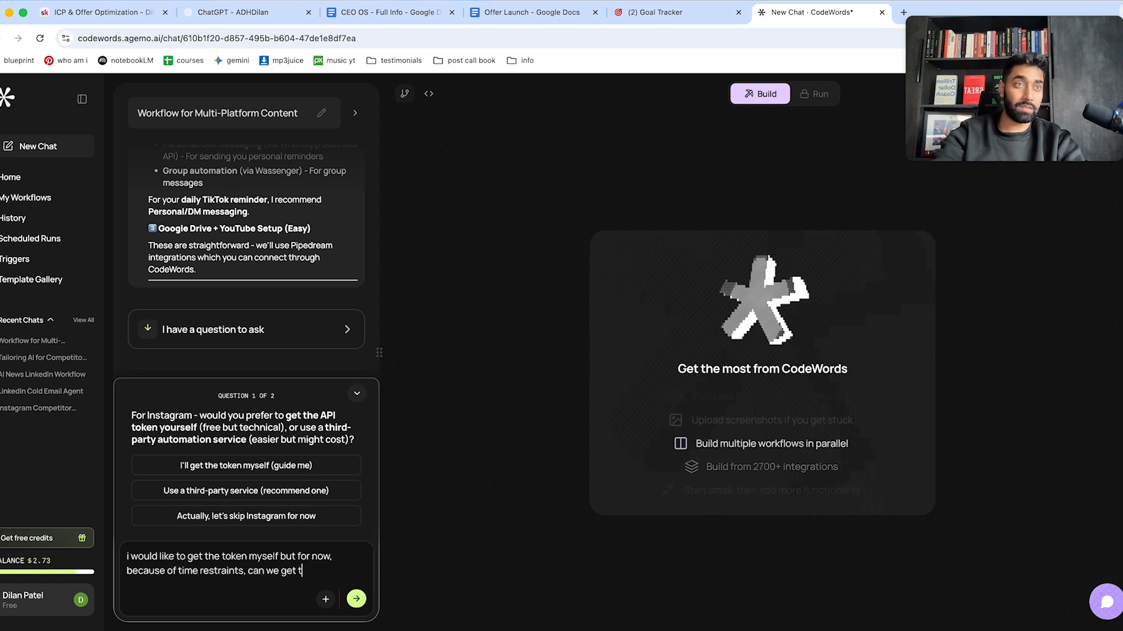
{"action": "type", "text": "he token"}
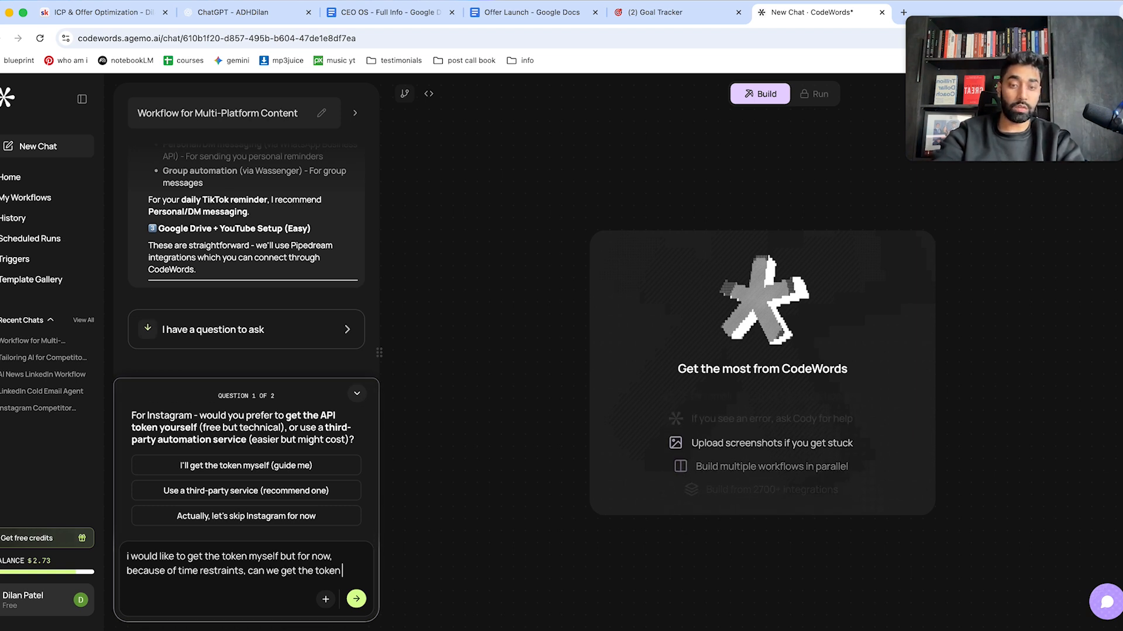
{"action": "type", "text": " tomorrow? an"}
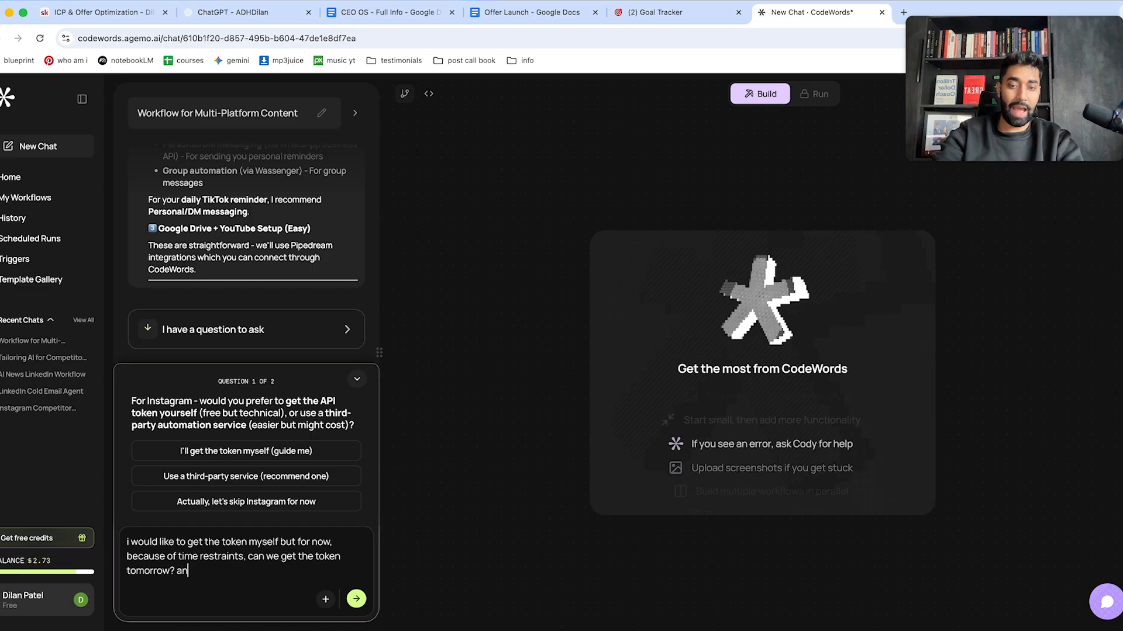
{"action": "type", "text": "d still continue "}
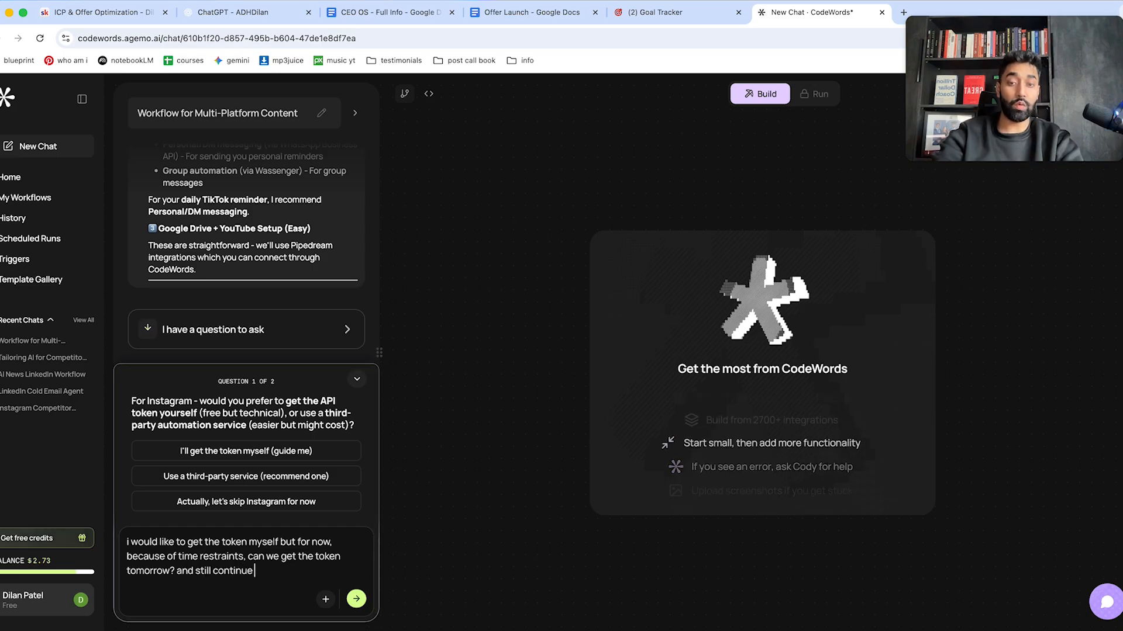
{"action": "type", "text": "building the workflow"}
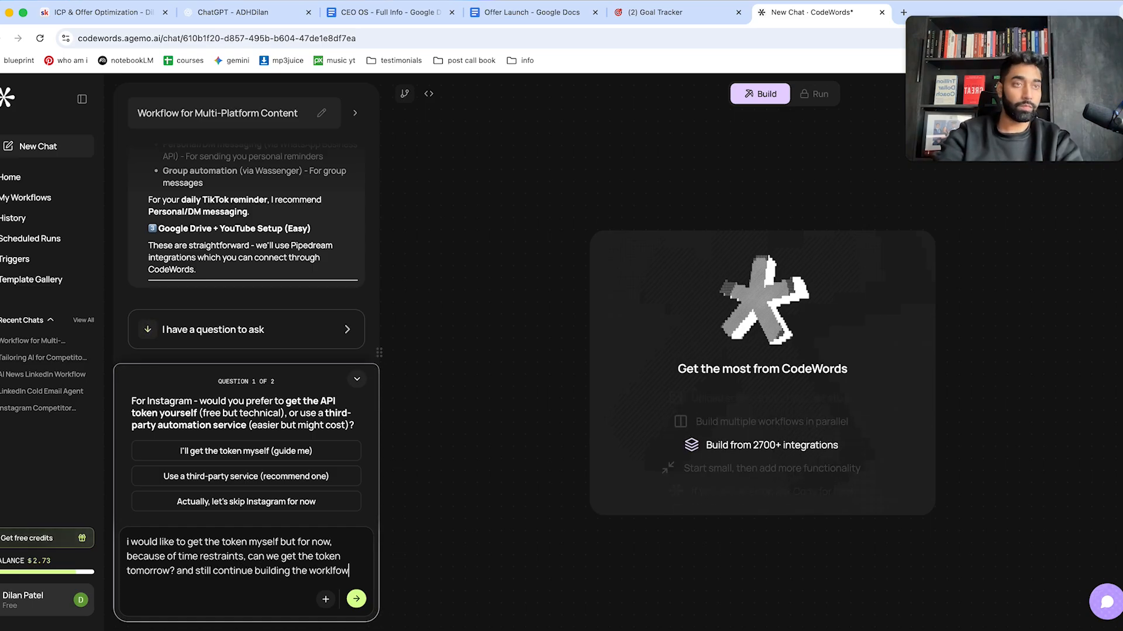
{"action": "key", "text": "Return"}
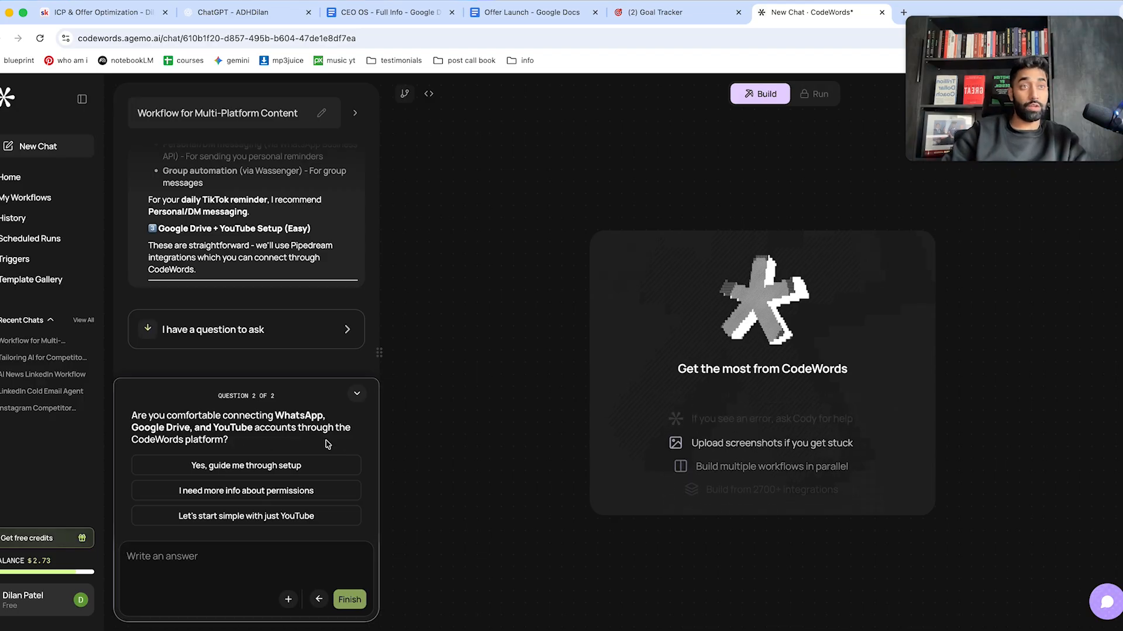
{"action": "left_click", "coordinate": [319, 471]}
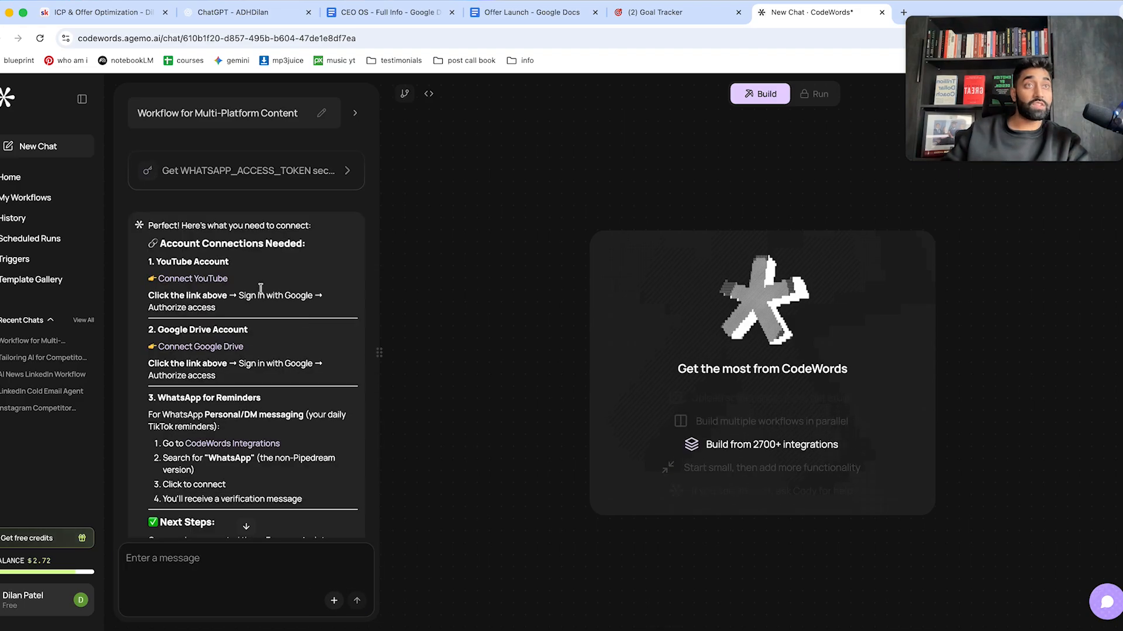
Connect the YouTube Data account through Pipedream with the Google account, then close the tab.
{"action": "left_click", "coordinate": [208, 278]}
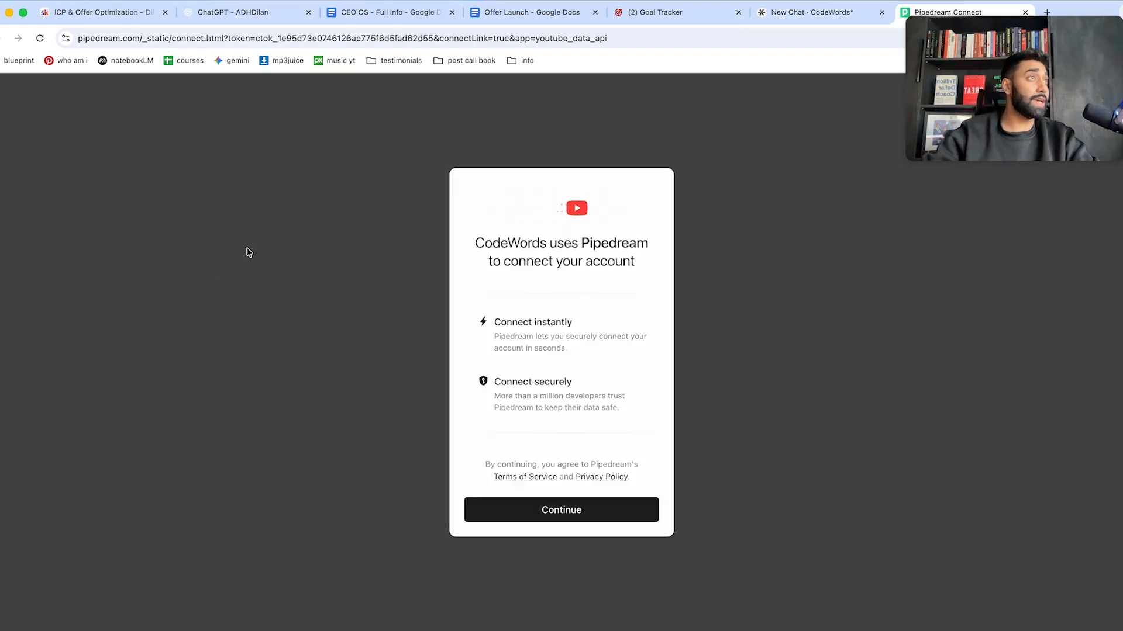
{"action": "left_click", "coordinate": [573, 504]}
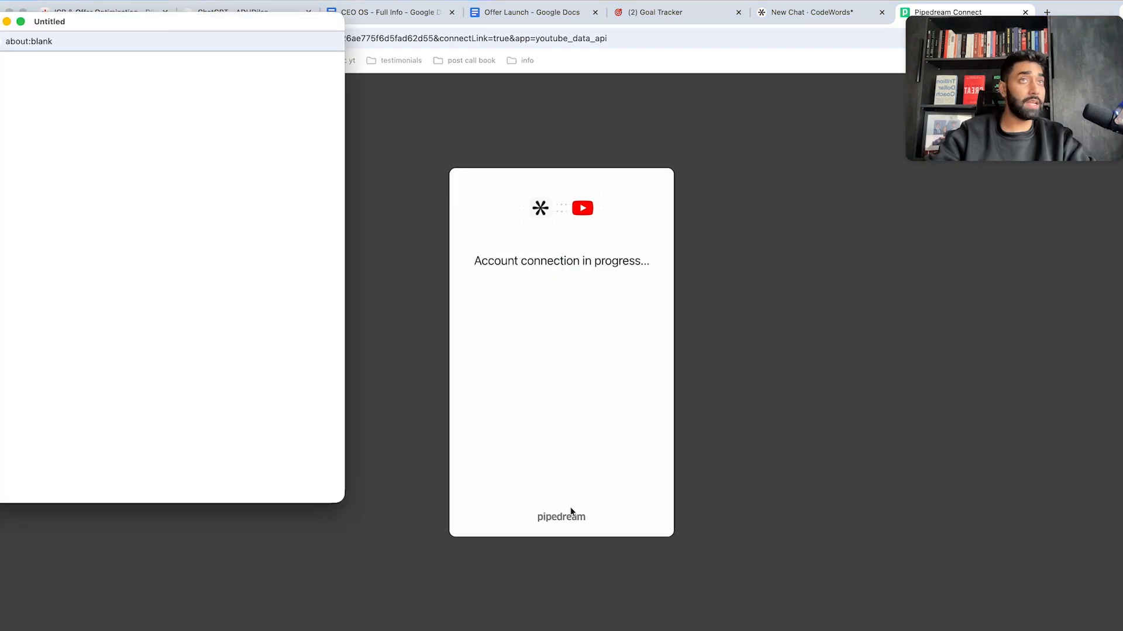
{"action": "left_click", "coordinate": [127, 292]}
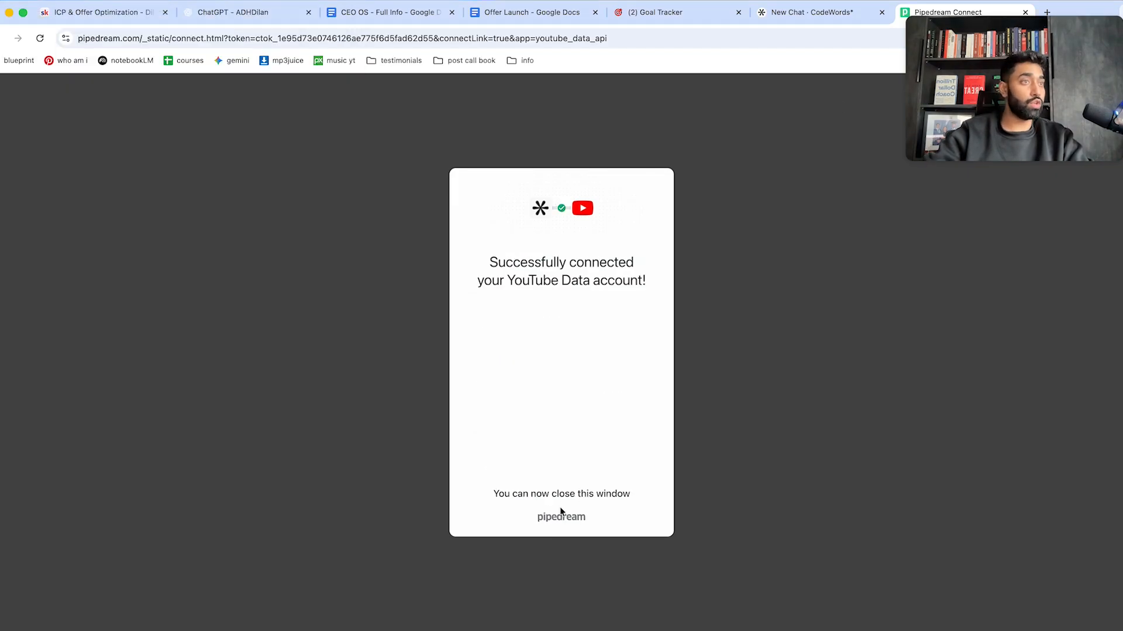
{"action": "left_click", "coordinate": [1025, 12]}
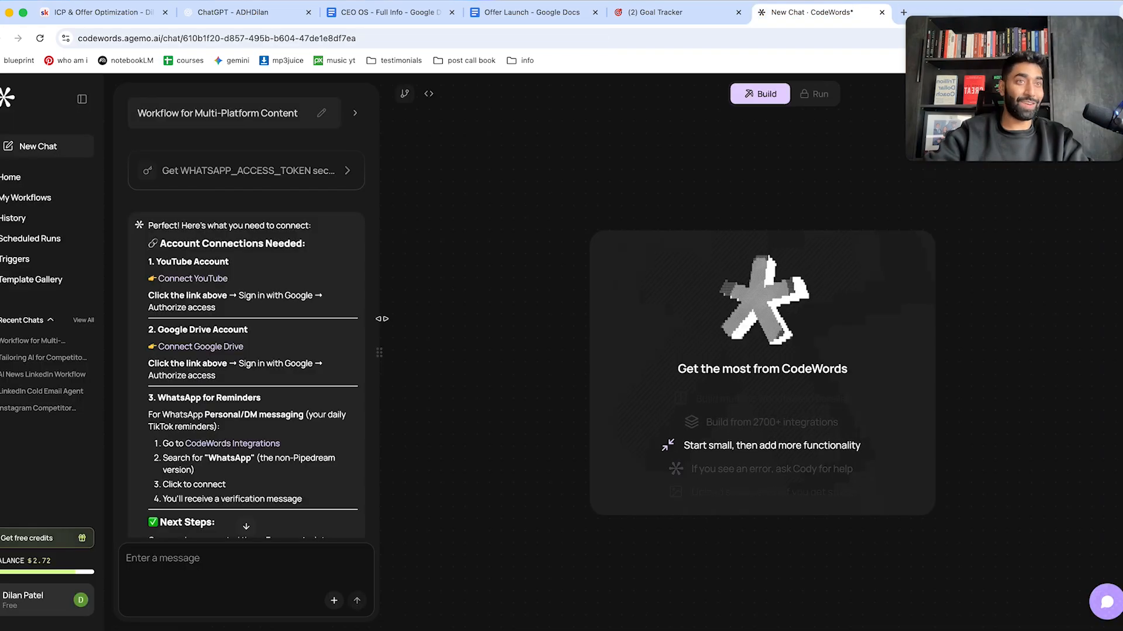
{"action": "left_click", "coordinate": [221, 347]}
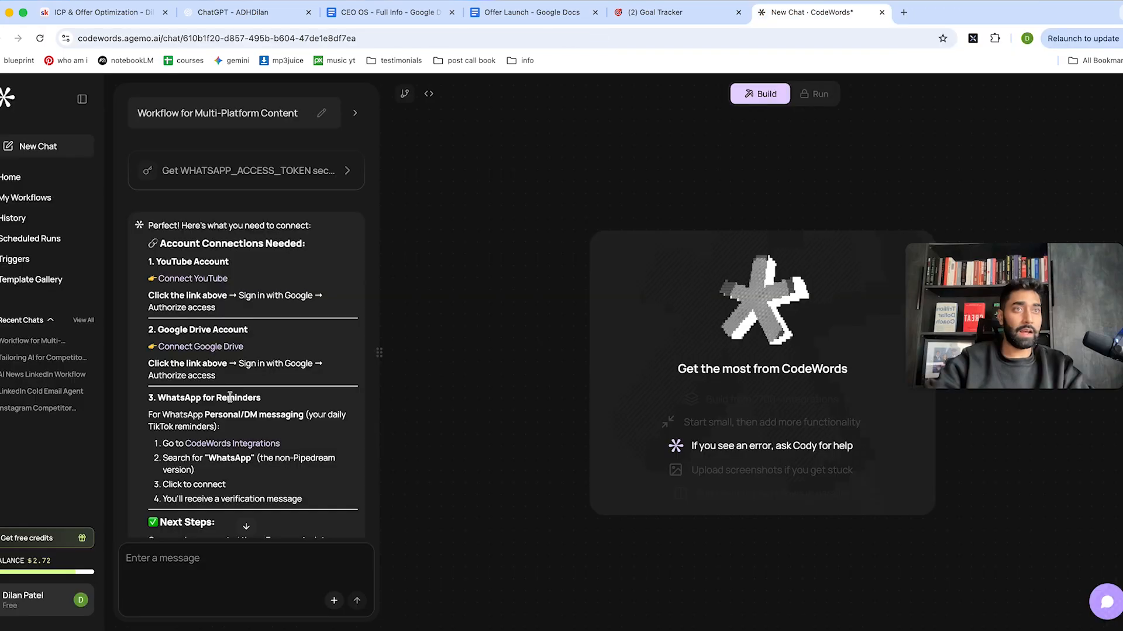
{"action": "scroll", "coordinate": [231, 395], "scroll_direction": "down", "scroll_amount": 1}
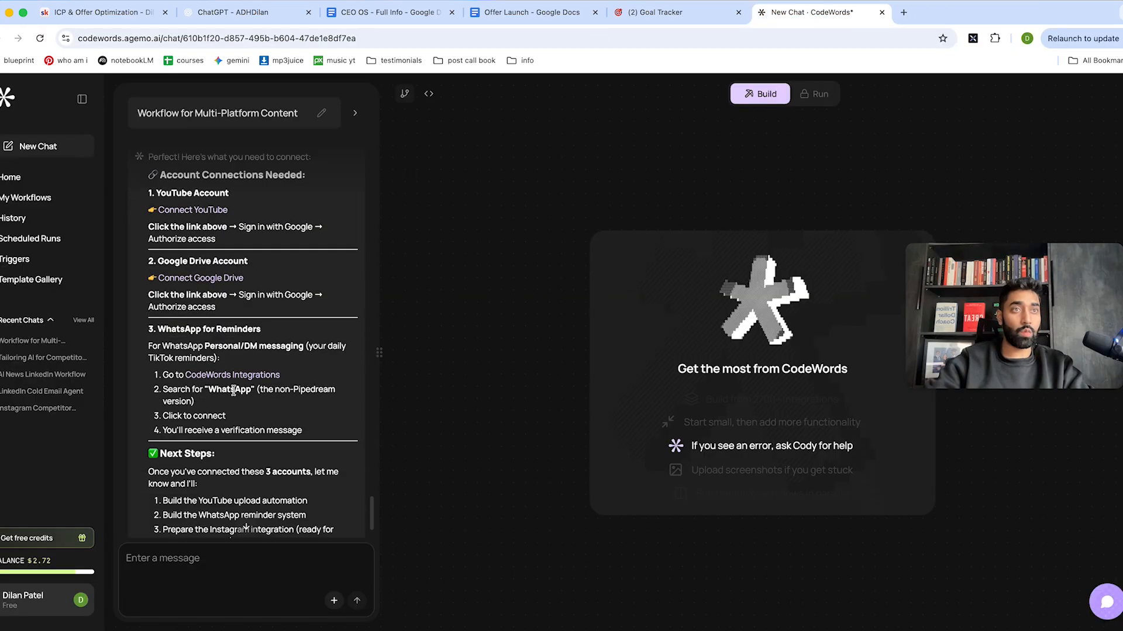
{"action": "left_click", "coordinate": [236, 378]}
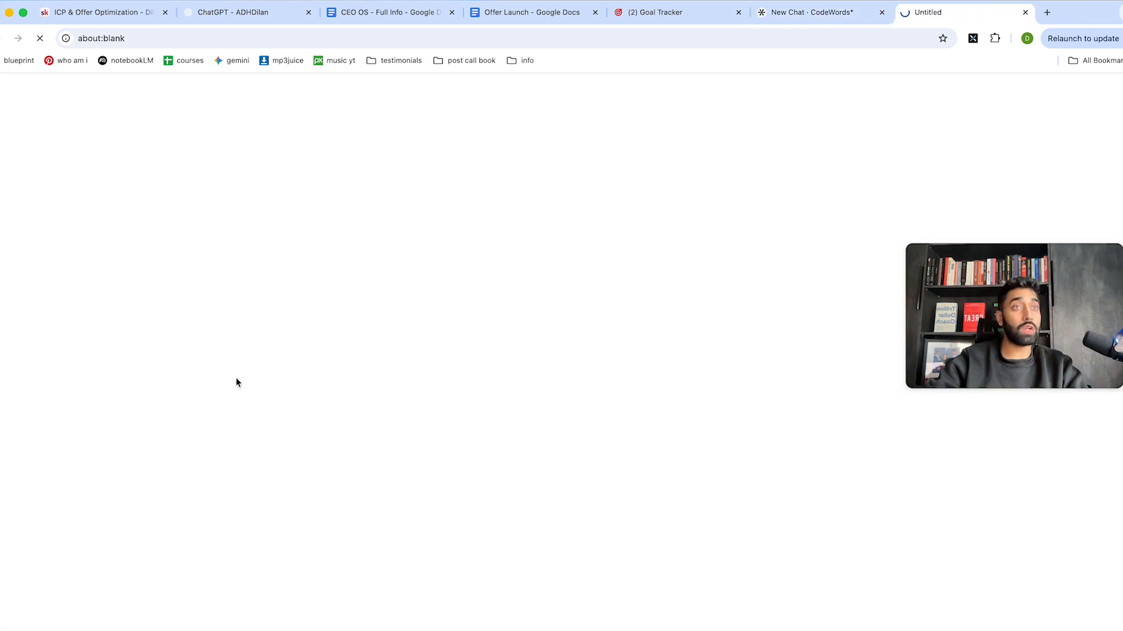
{"action": "scroll", "coordinate": [255, 378], "scroll_direction": "down", "scroll_amount": 5}
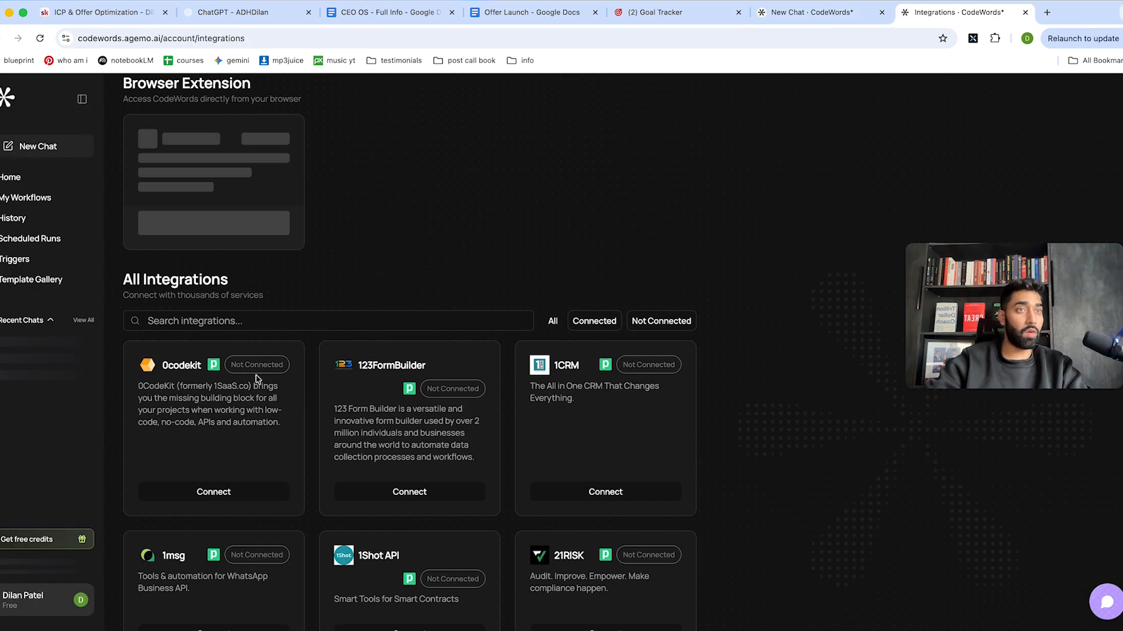
{"action": "scroll", "coordinate": [255, 379], "scroll_direction": "up", "scroll_amount": 1}
{"action": "left_click", "coordinate": [208, 283]}
{"action": "type", "text": "whatsapp"}
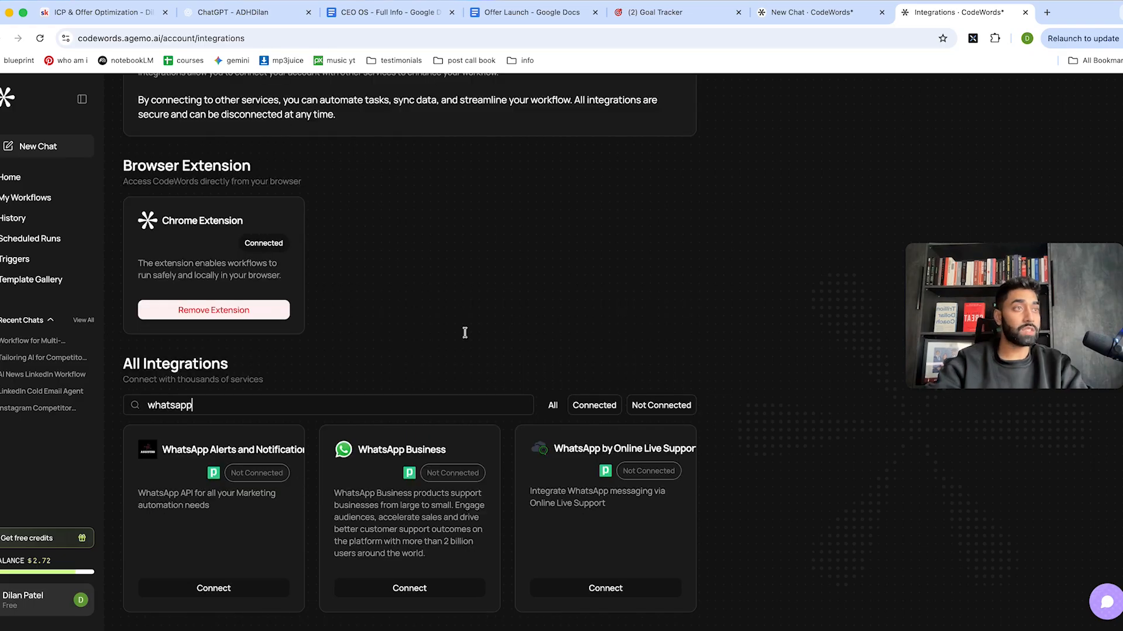
{"action": "left_click", "coordinate": [851, 11]}
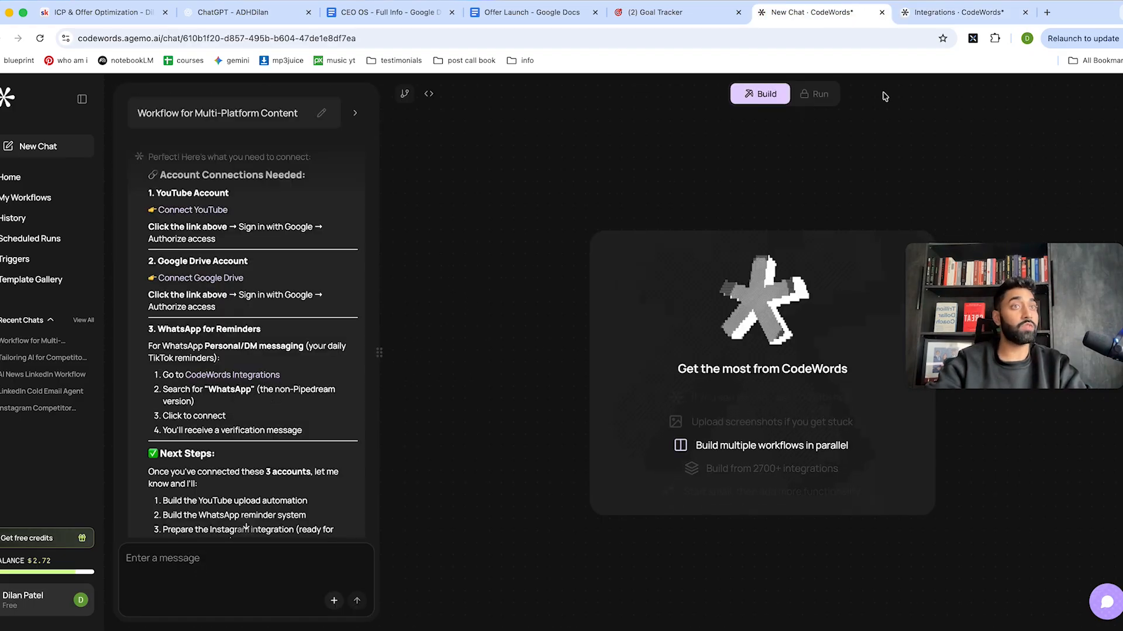
{"action": "left_click", "coordinate": [989, 18]}
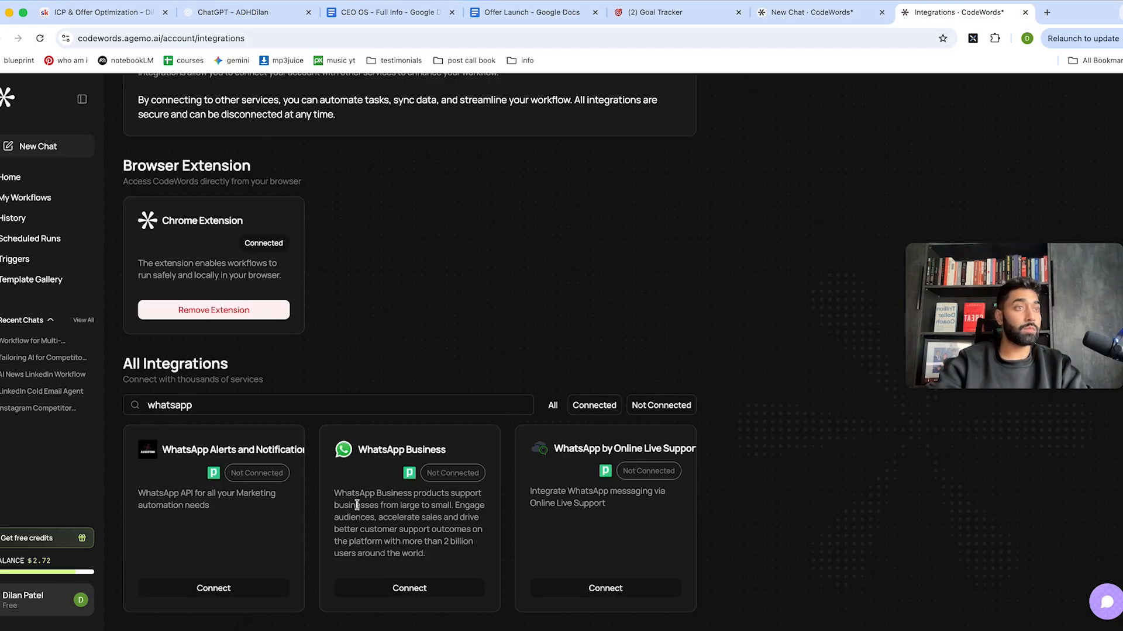
{"action": "left_click", "coordinate": [214, 589]}
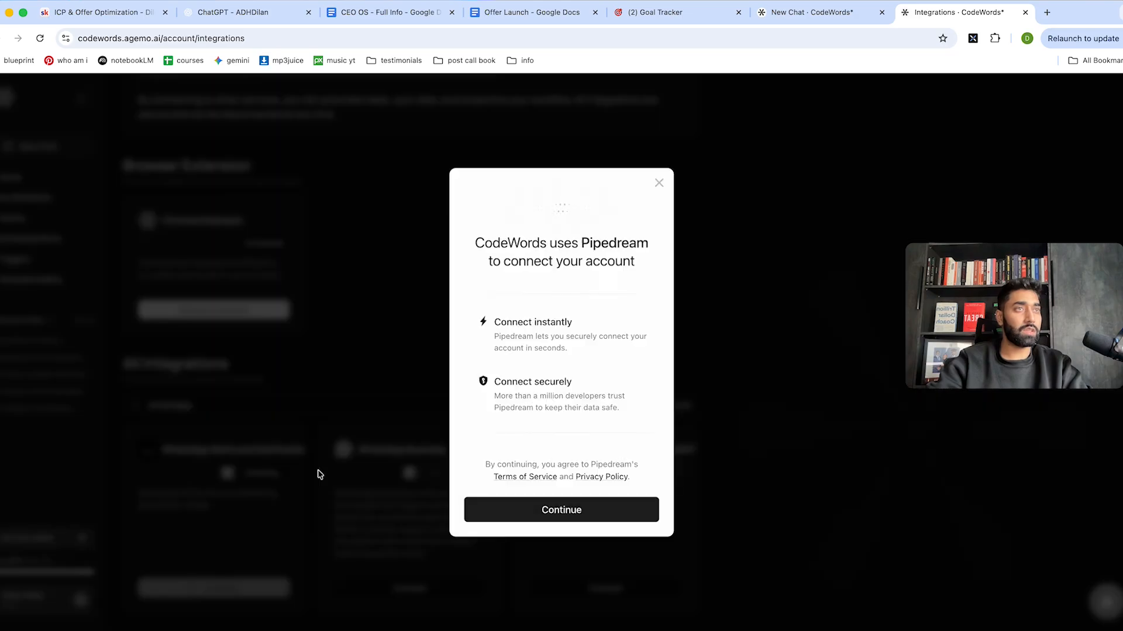
{"action": "left_click", "coordinate": [521, 515]}
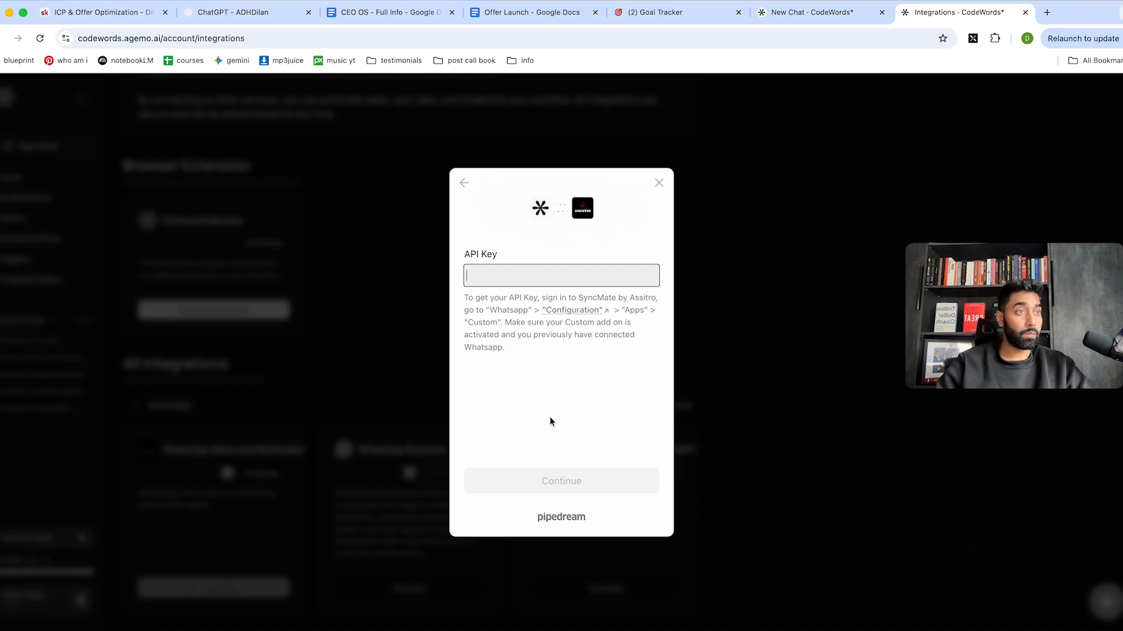
{"action": "left_click", "coordinate": [729, 256]}
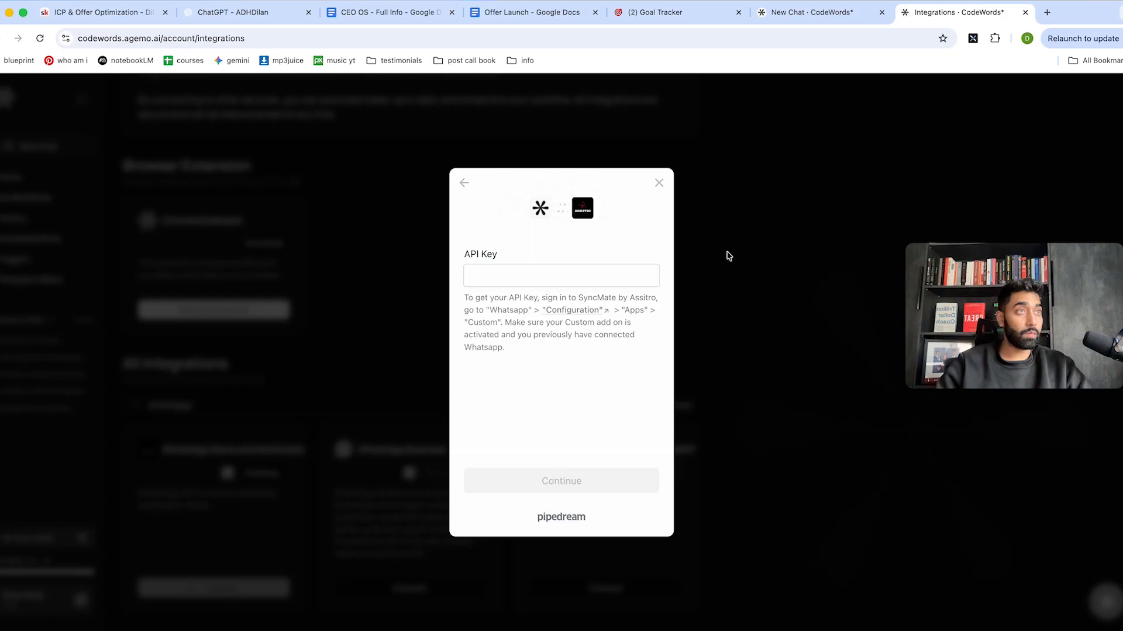
{"action": "left_click", "coordinate": [462, 185]}
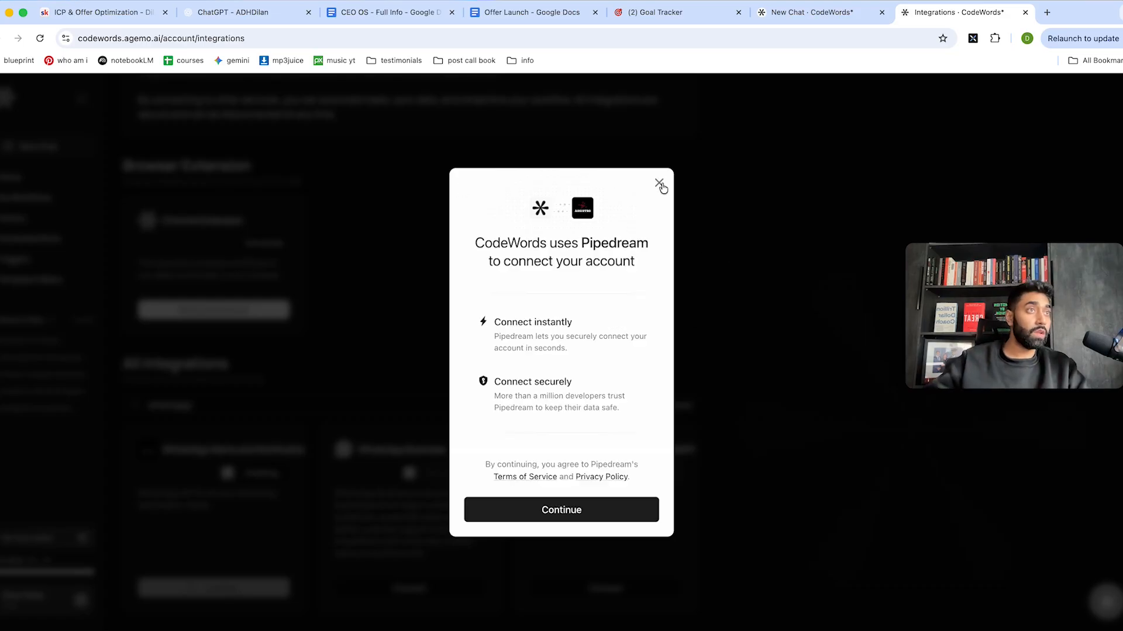
{"action": "left_click", "coordinate": [658, 183]}
{"action": "left_click", "coordinate": [837, 17]}
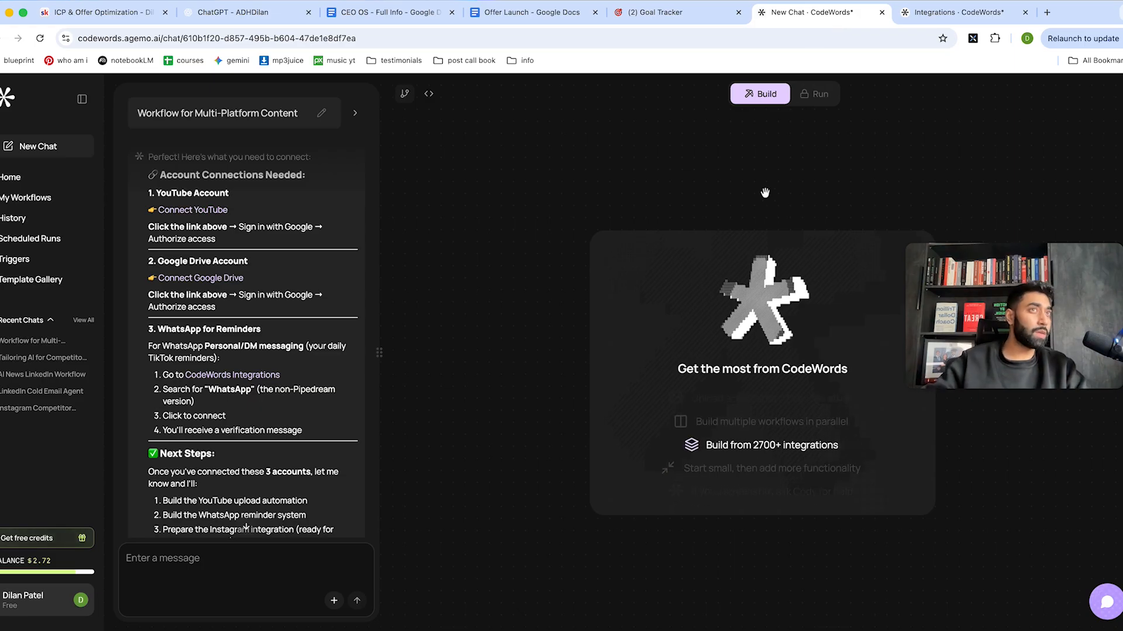
Tell the assistant to forget WhatsApp and use the already connected email for reminders.
{"action": "scroll", "coordinate": [191, 463], "scroll_direction": "down", "scroll_amount": 2}
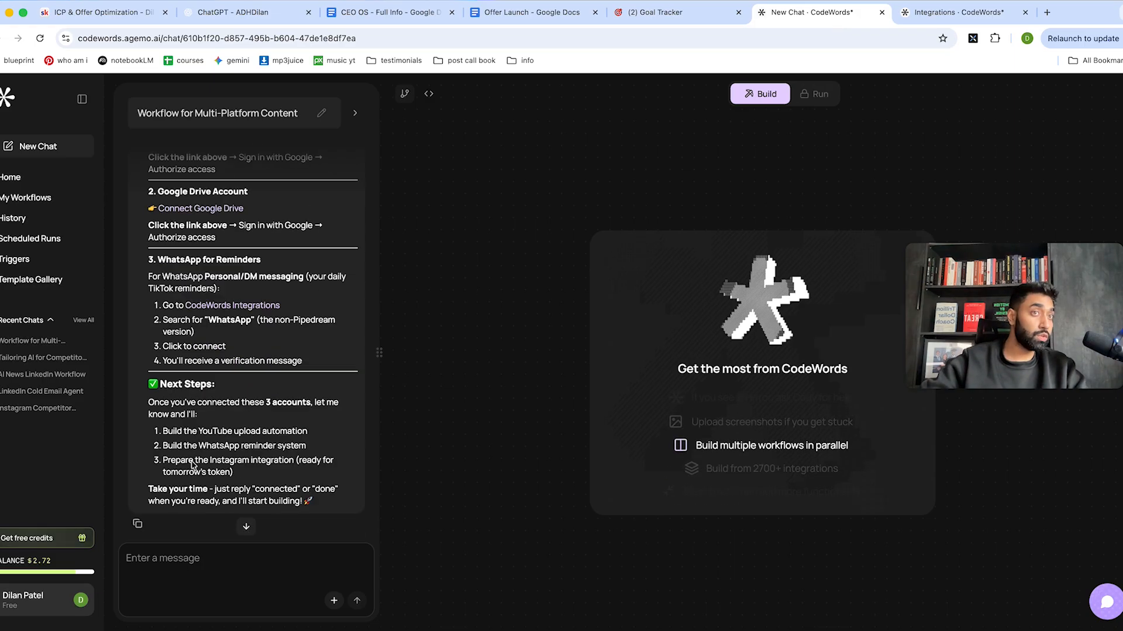
{"action": "left_click", "coordinate": [185, 561]}
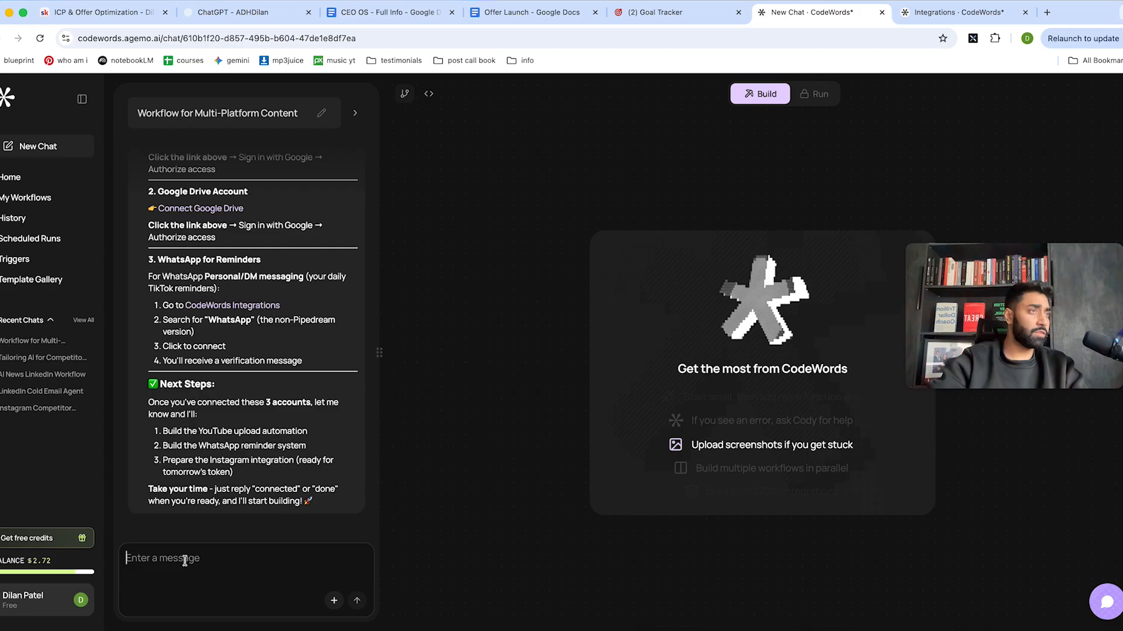
{"action": "type", "text": "forget whatsapp, you a"}
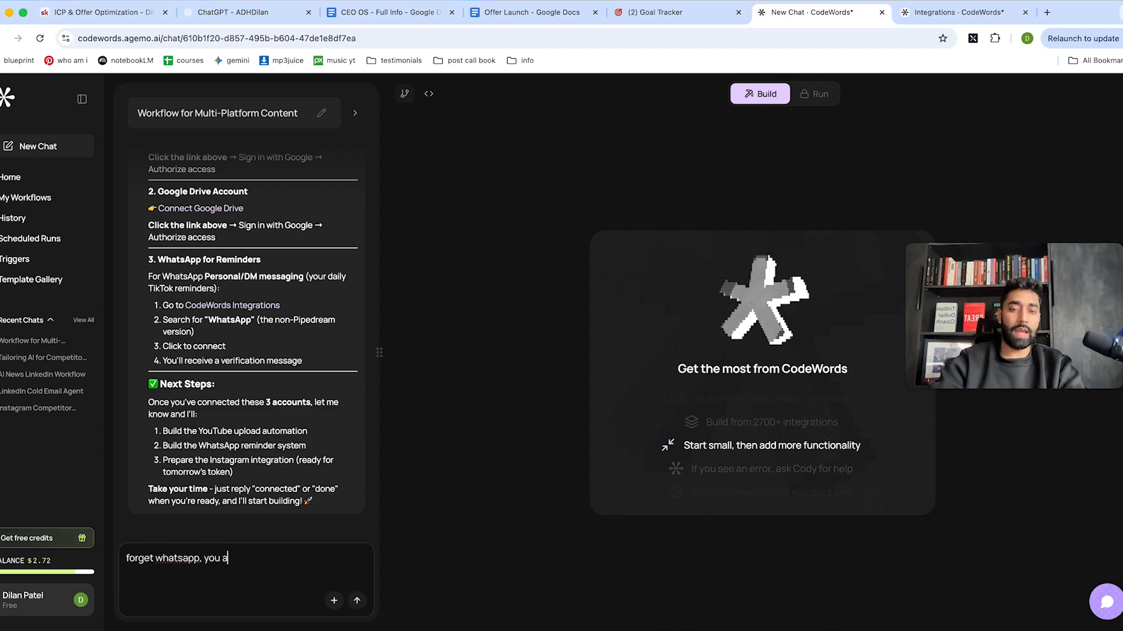
{"action": "type", "text": "lready hjave my email"}
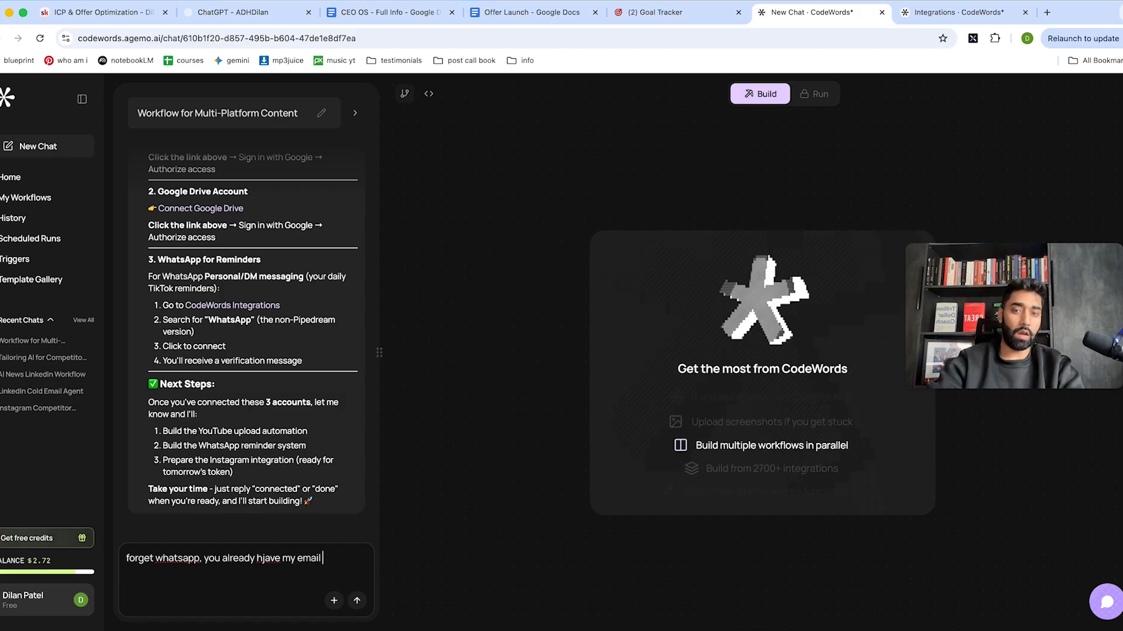
{"action": "type", "text": " connection"}
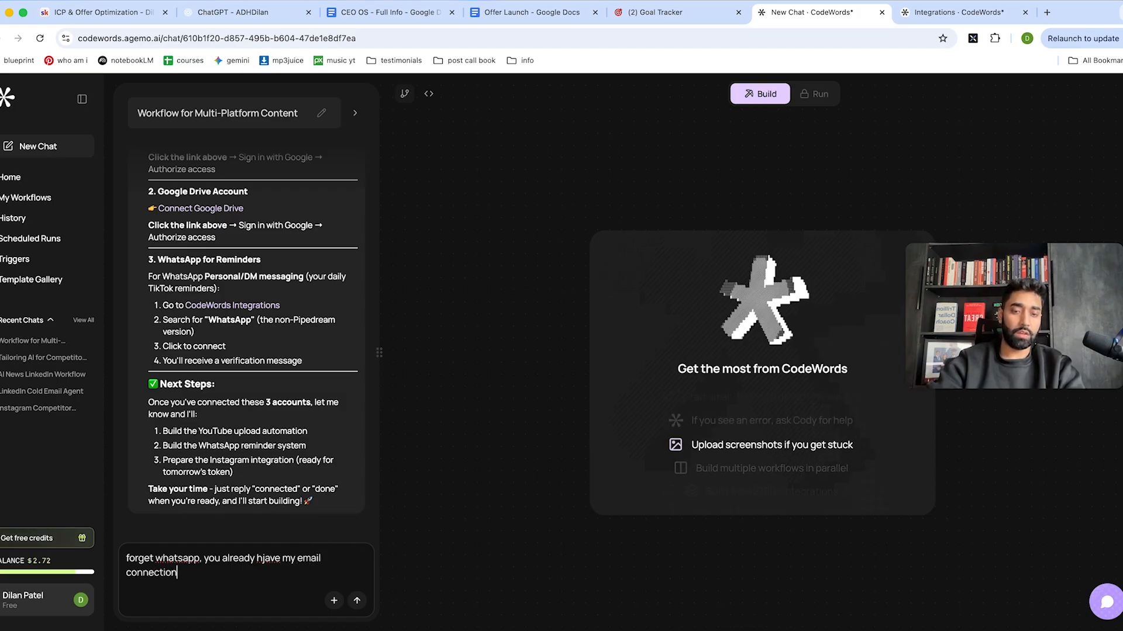
{"action": "type", "text": ", use that instead"}
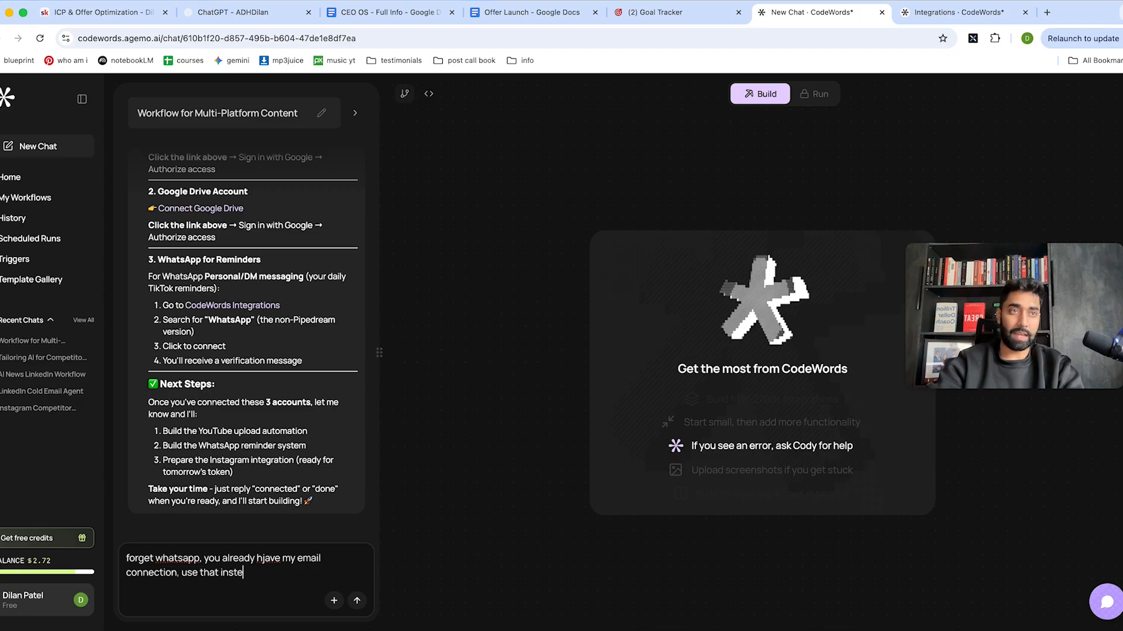
{"action": "key", "text": "Return"}
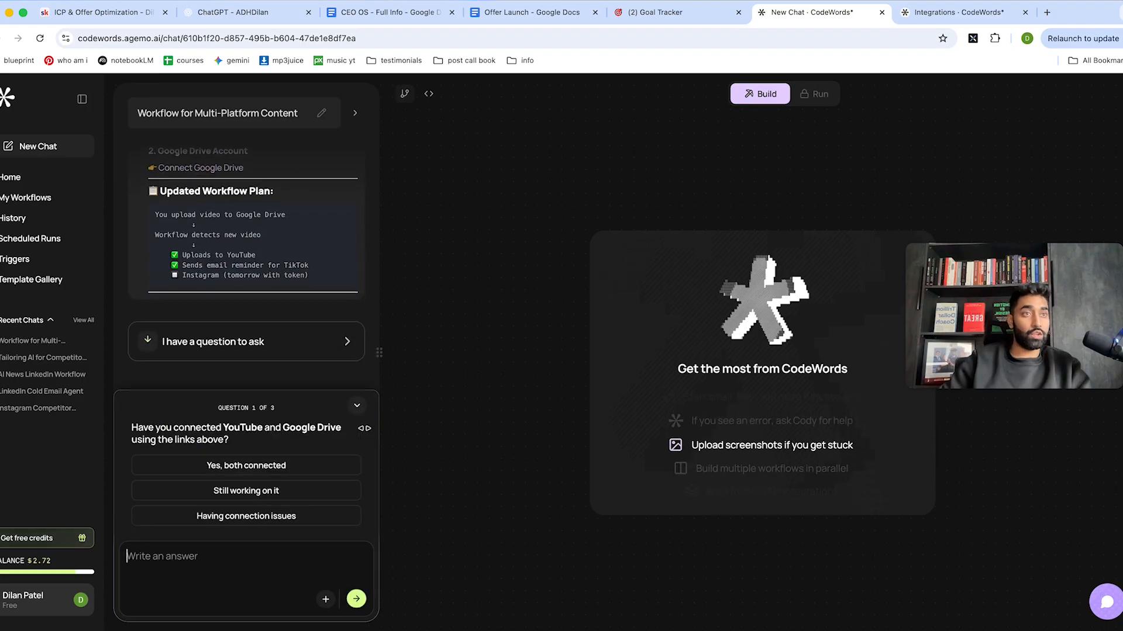
Confirm both accounts are connected, enter the reminder email address, and choose 'Watch a specific folder'.
{"action": "left_click", "coordinate": [283, 470]}
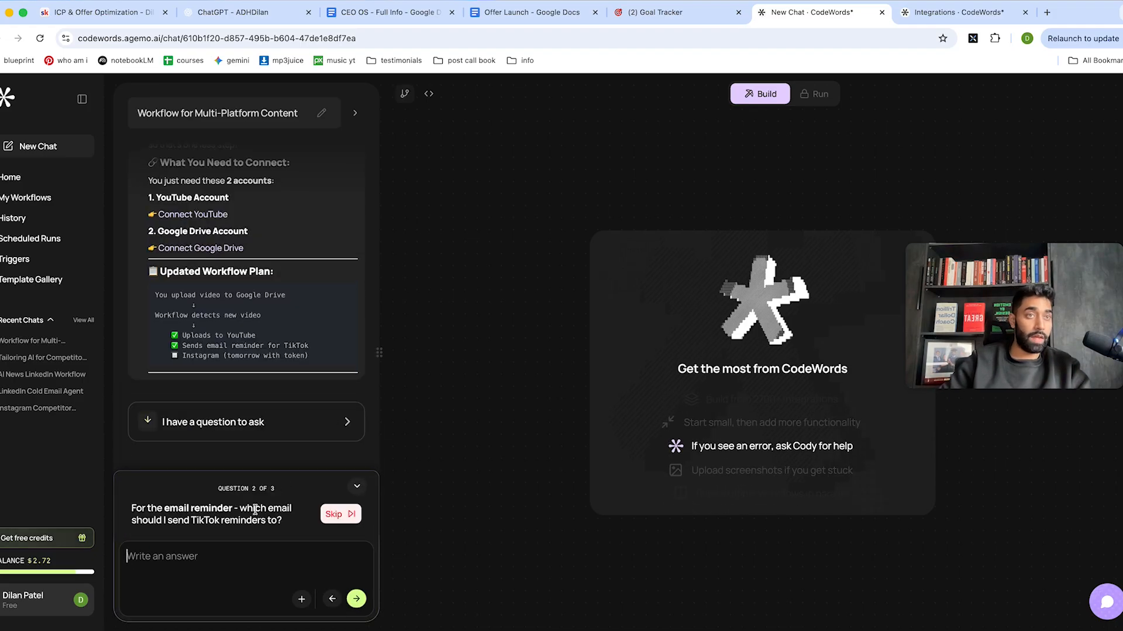
{"action": "left_click", "coordinate": [245, 566]}
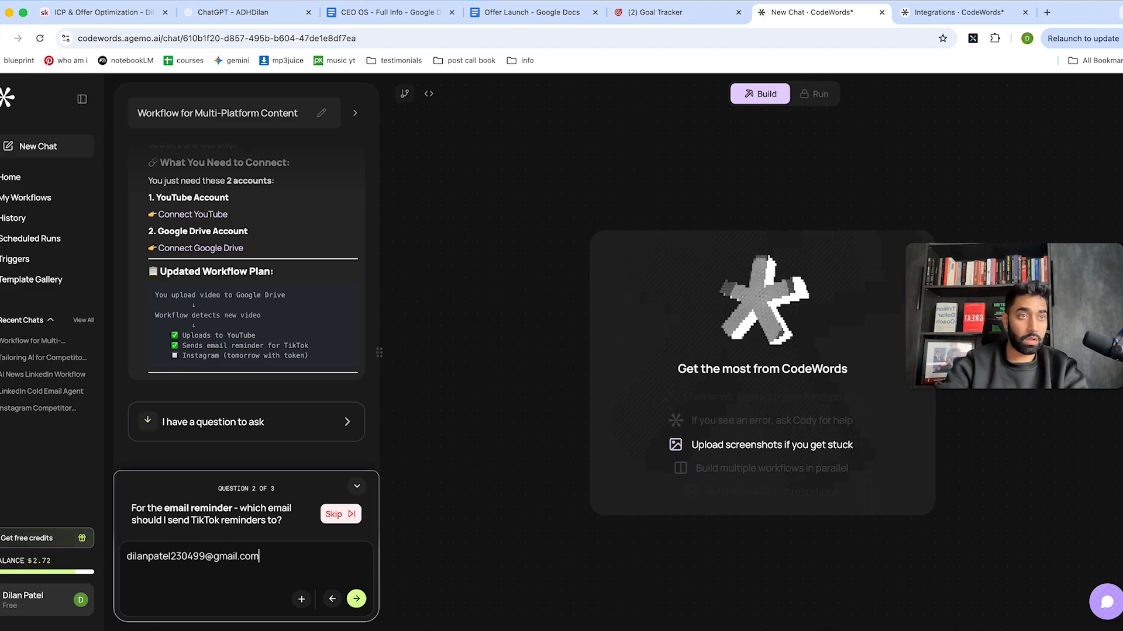
{"action": "key", "text": "Return"}
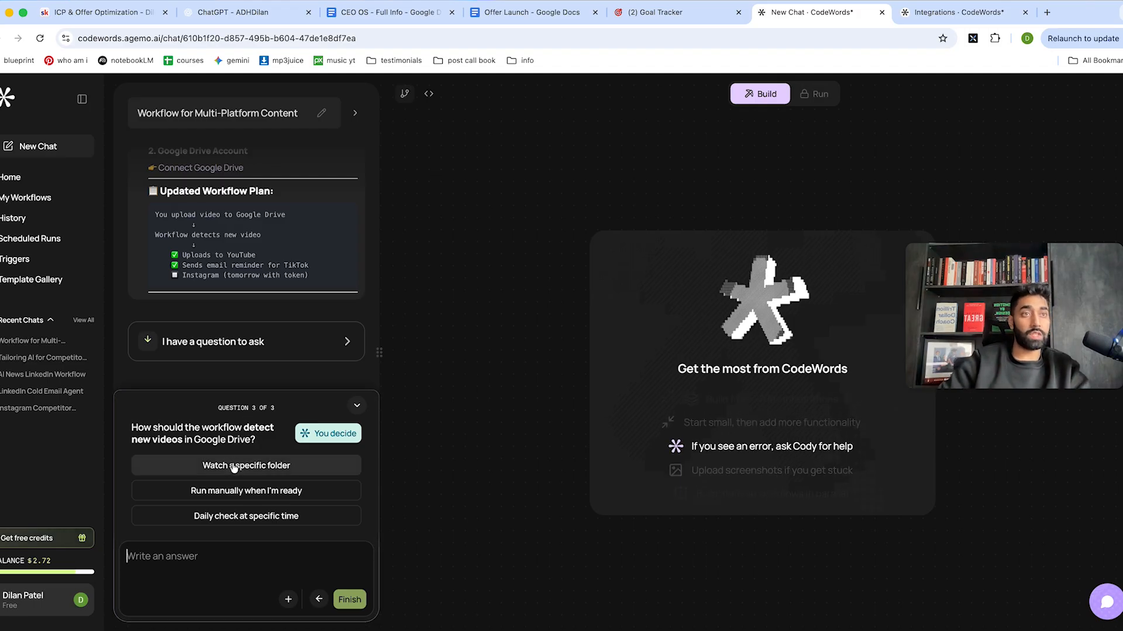
{"action": "left_click", "coordinate": [290, 468]}
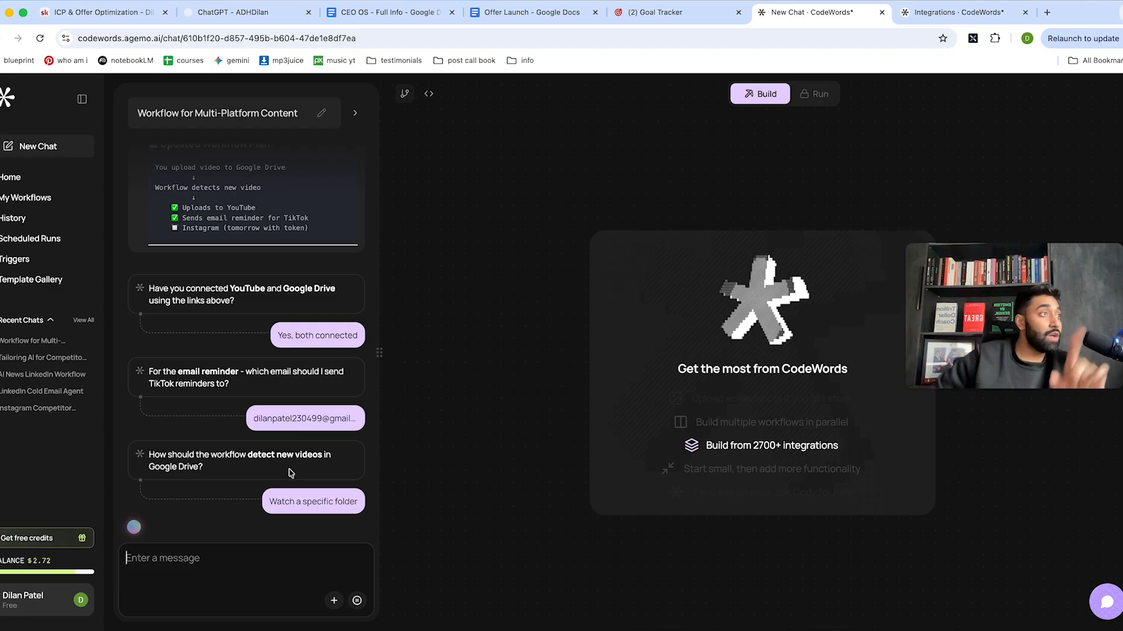
Widen the chat panel and pick 'finished reels' as the monitored Drive folder.
{"action": "left_click_drag", "start_coordinate": [379, 352], "coordinate": [526, 366]}
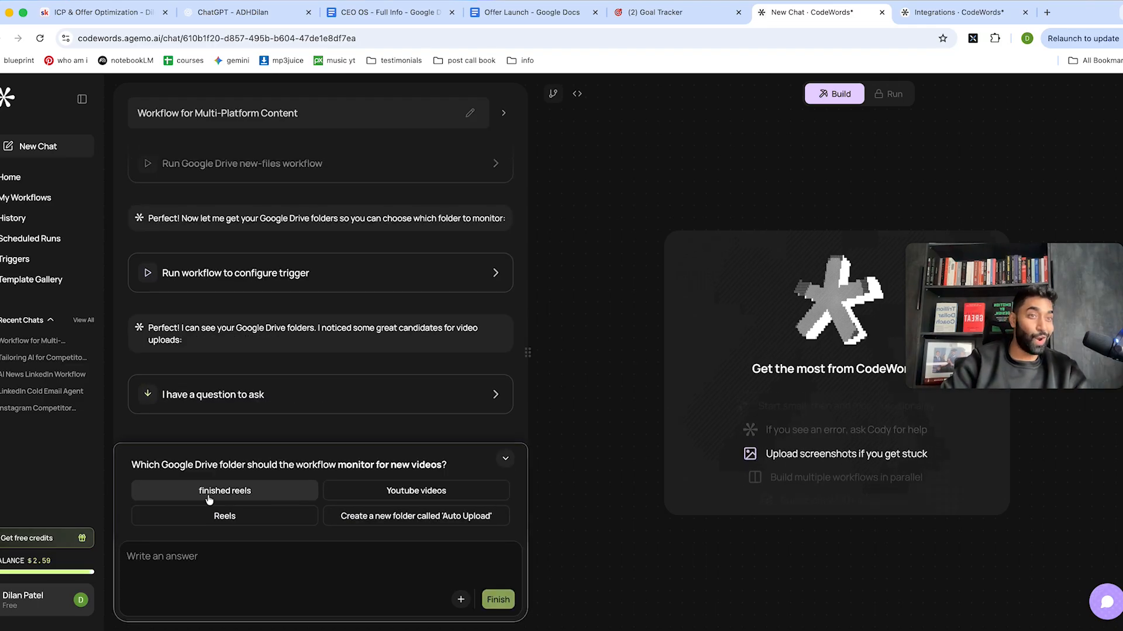
{"action": "left_click", "coordinate": [270, 501]}
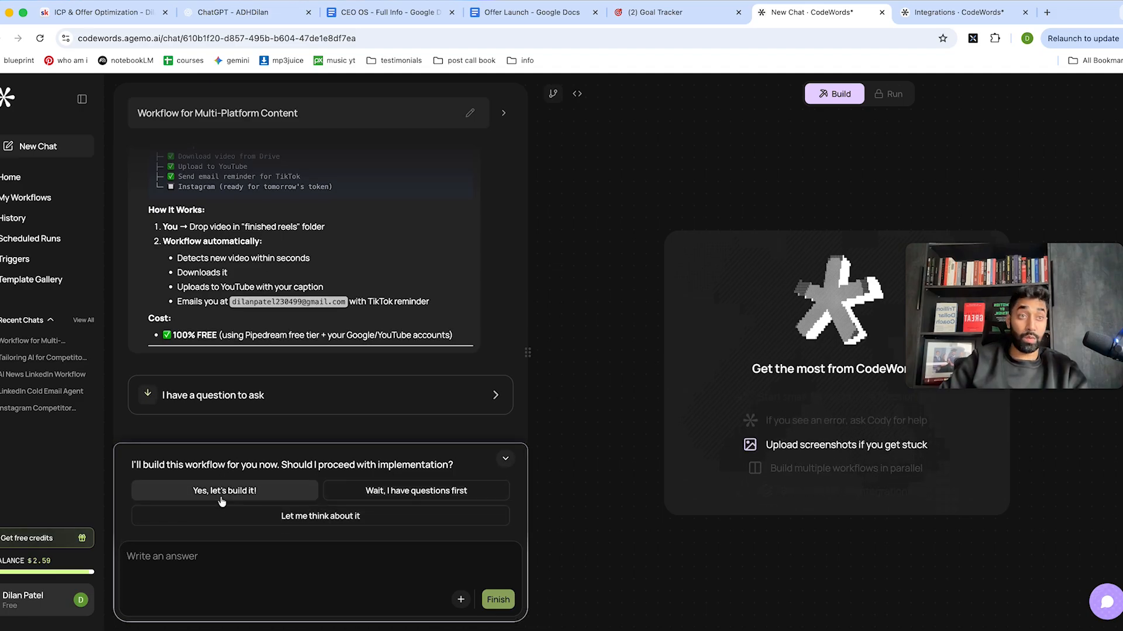
Approve building the workflow with 'Yes, let's build it!' and close the stray browser context menu.
{"action": "left_click", "coordinate": [260, 489]}
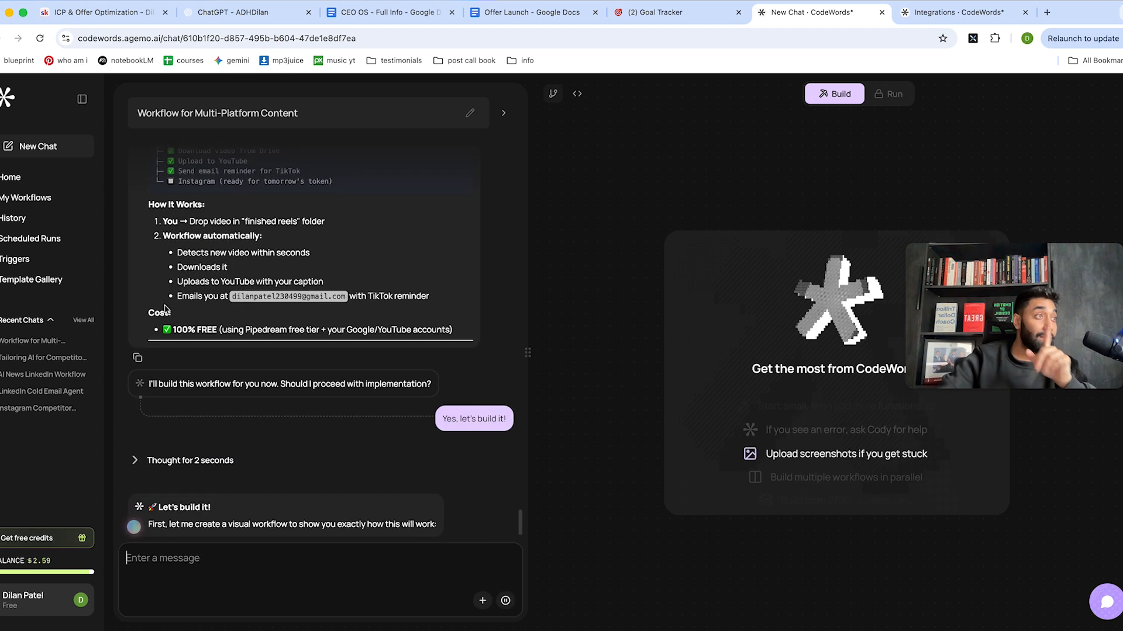
{"action": "right_click", "coordinate": [166, 309]}
{"action": "left_click", "coordinate": [159, 278]}
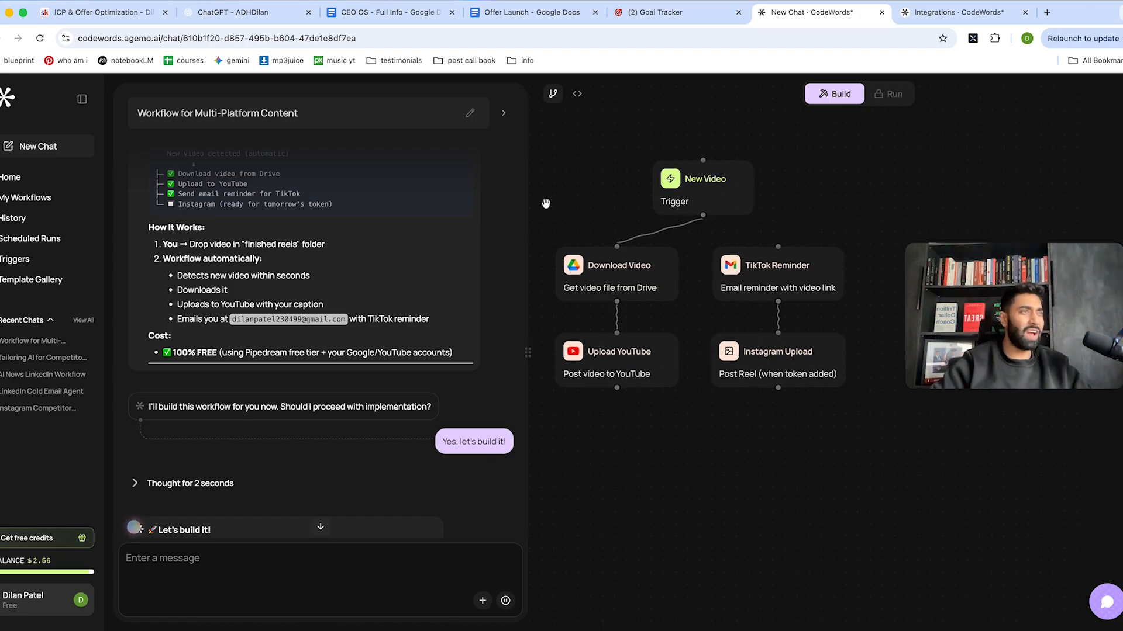
Scroll the chat to follow the agent's seven-task to-do list as coding begins.
{"action": "scroll", "coordinate": [310, 434], "scroll_direction": "down", "scroll_amount": 4}
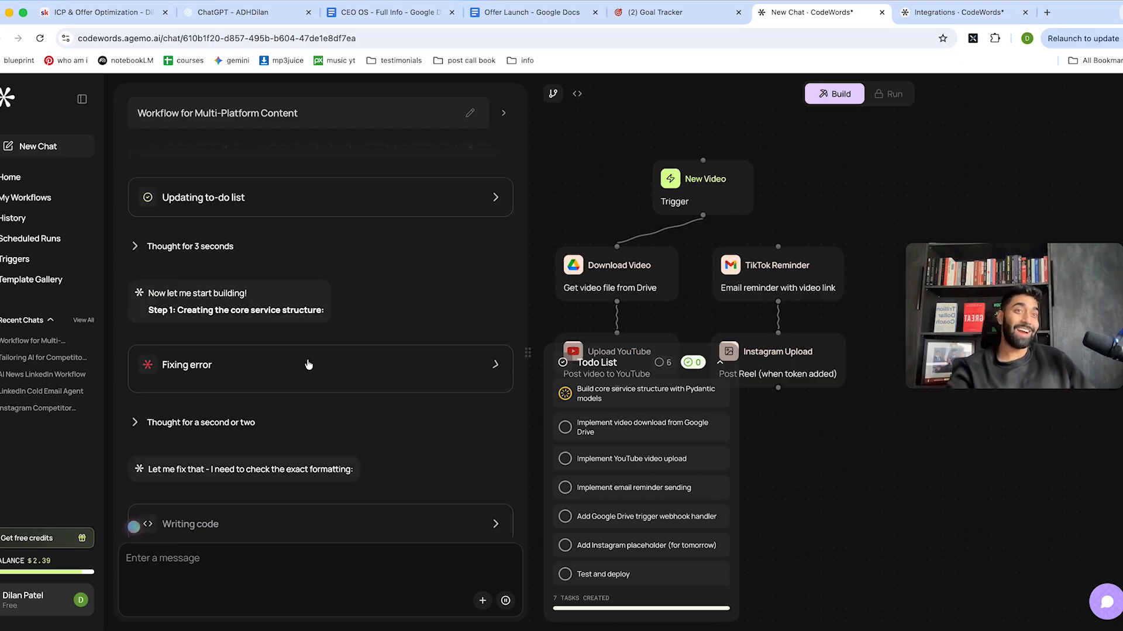
Expand the 'Fixing error' card to view its details while the agent deploys.
{"action": "left_click", "coordinate": [307, 366]}
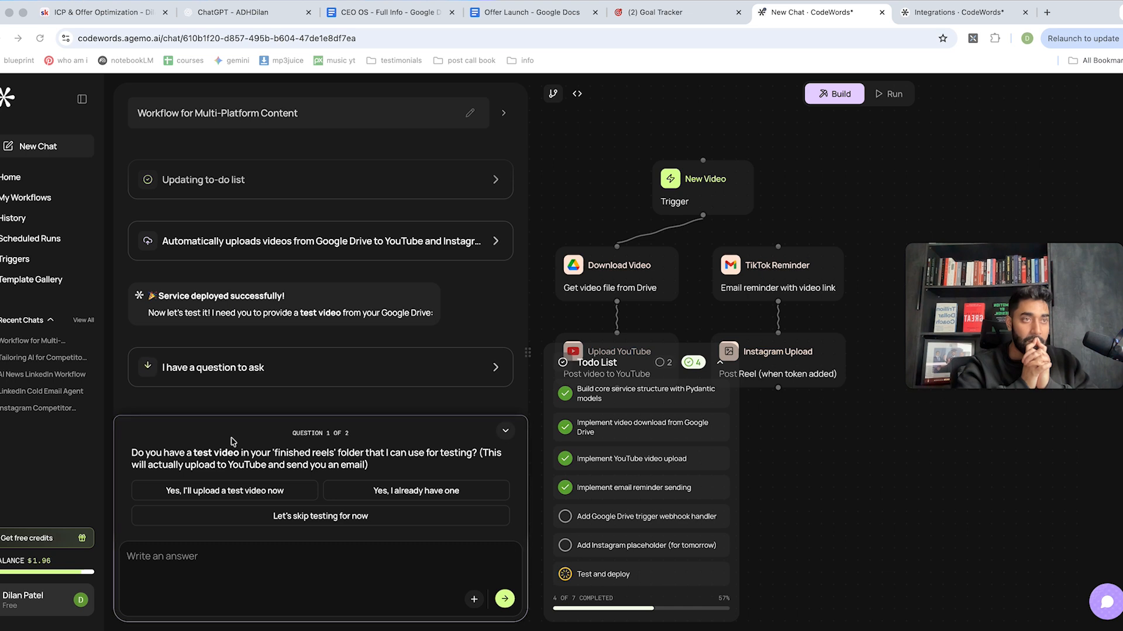
Answer question 1 of 2 with 'Let's skip testing for now'.
{"action": "left_click", "coordinate": [312, 518]}
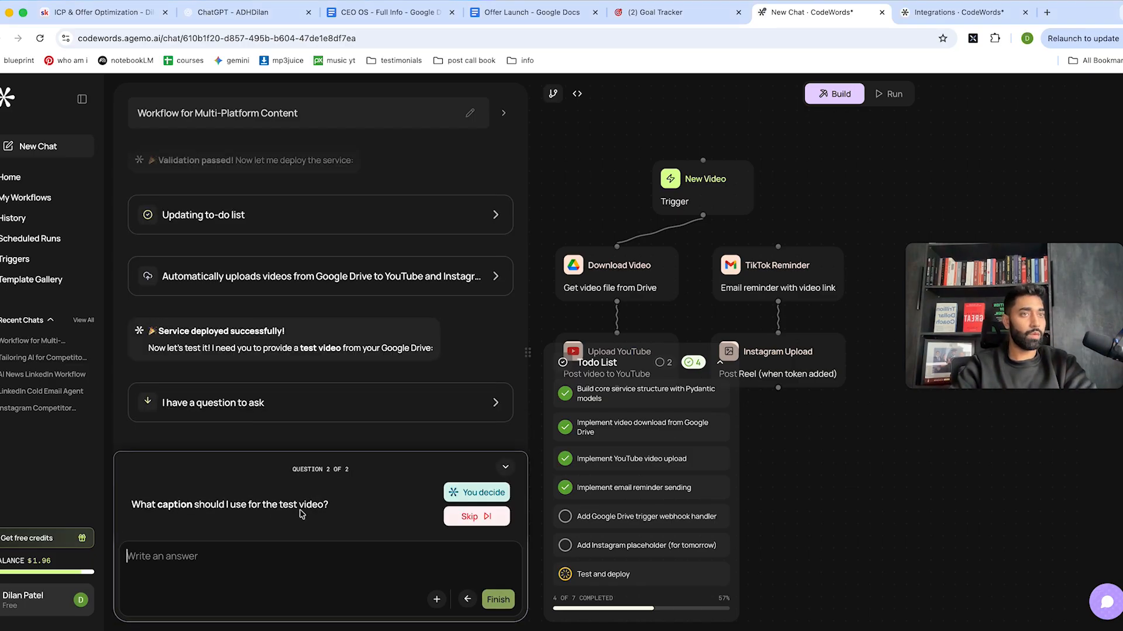